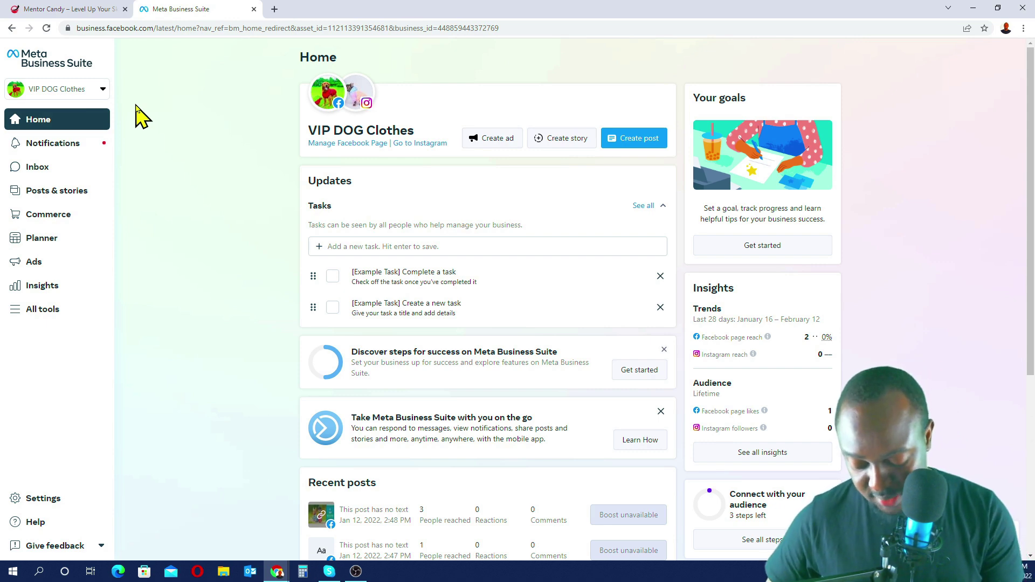
# Step: Look through the list of business accounts and pages available in the account switcher
pyautogui.hotkey('ctrl', '+')
pyautogui.hotkey('ctrl', '+')
pyautogui.hotkey('ctrl', '+')
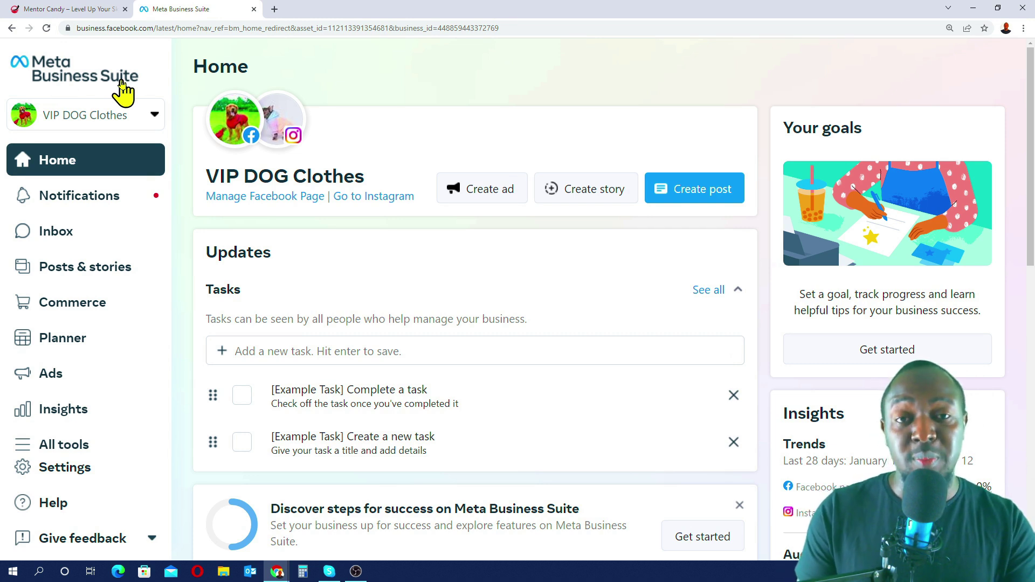
pyautogui.click(156, 117)
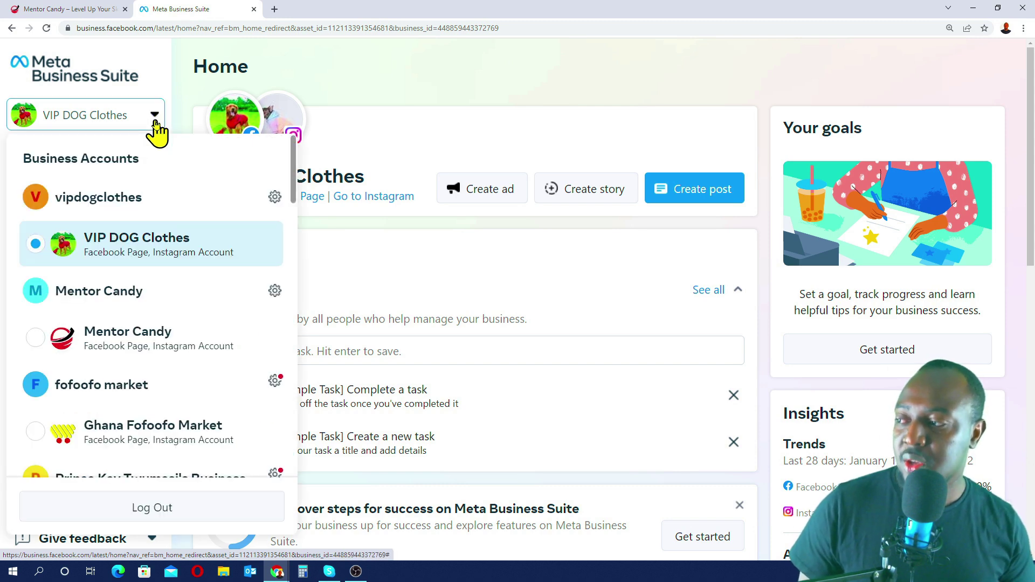
pyautogui.scroll(-5, 135, 273)
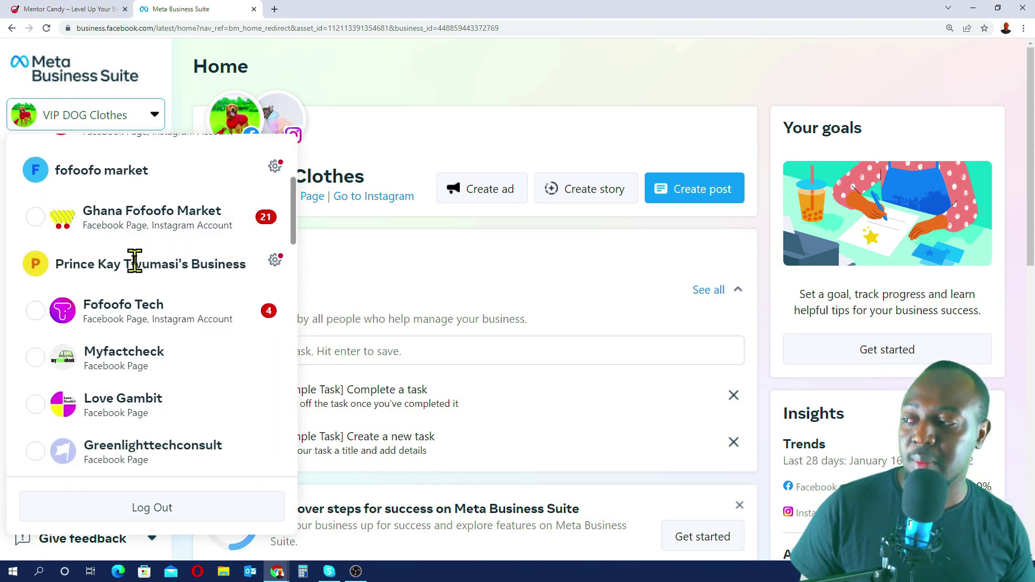
pyautogui.scroll(-7, 138, 273)
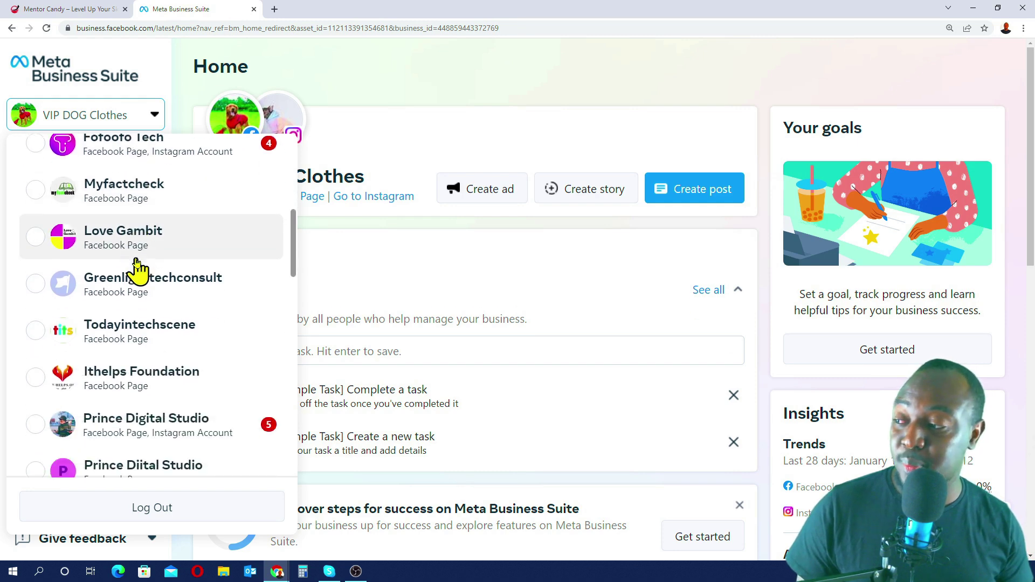
pyautogui.scroll(-10, 139, 270)
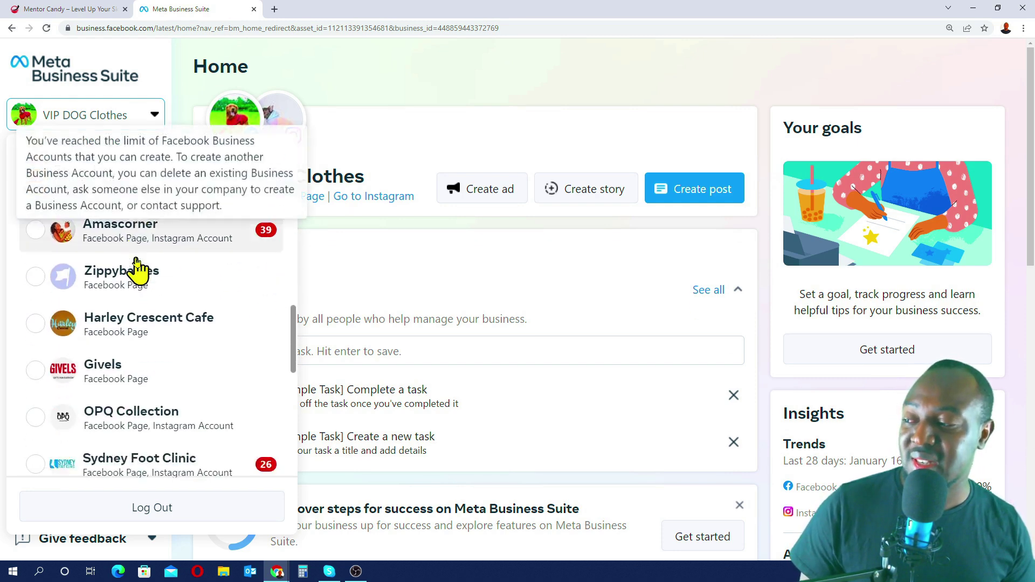
pyautogui.scroll(7, 138, 268)
pyautogui.scroll(15, 138, 268)
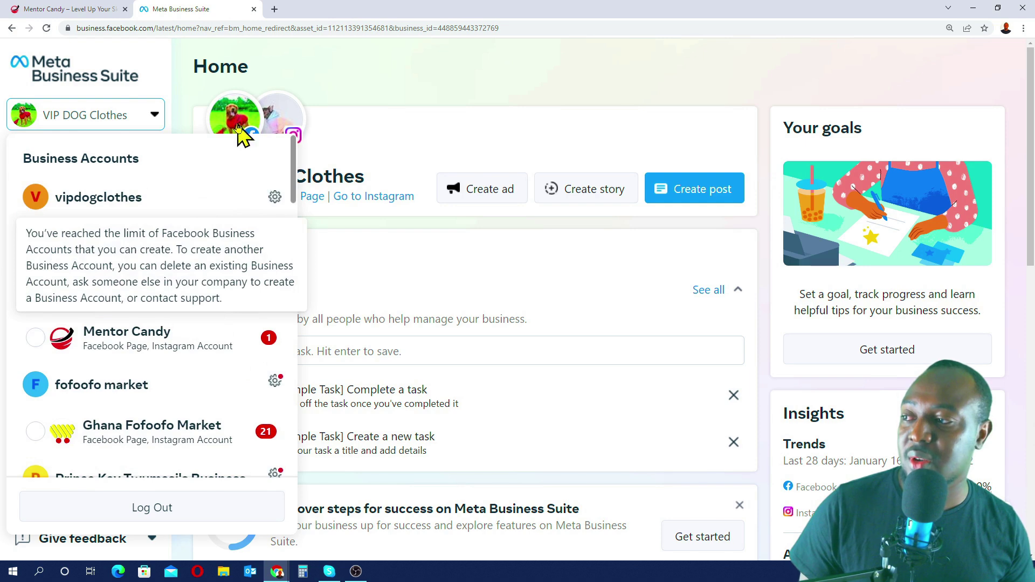
pyautogui.moveTo(250, 143)
pyautogui.click(442, 106)
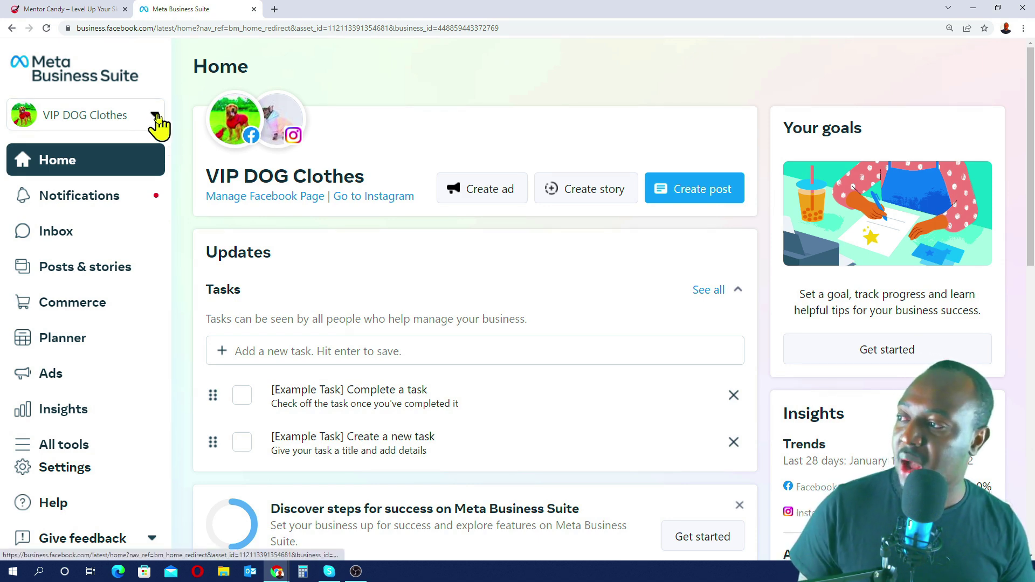
# Step: Open the settings of the vipdogclothes business account and go to the ad account settings
pyautogui.click(156, 115)
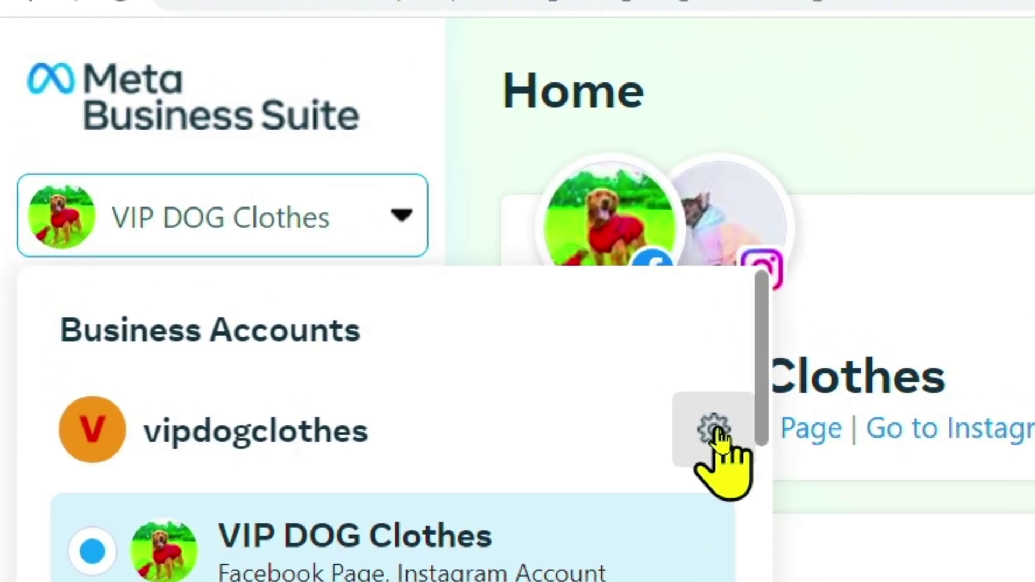
pyautogui.click(713, 430)
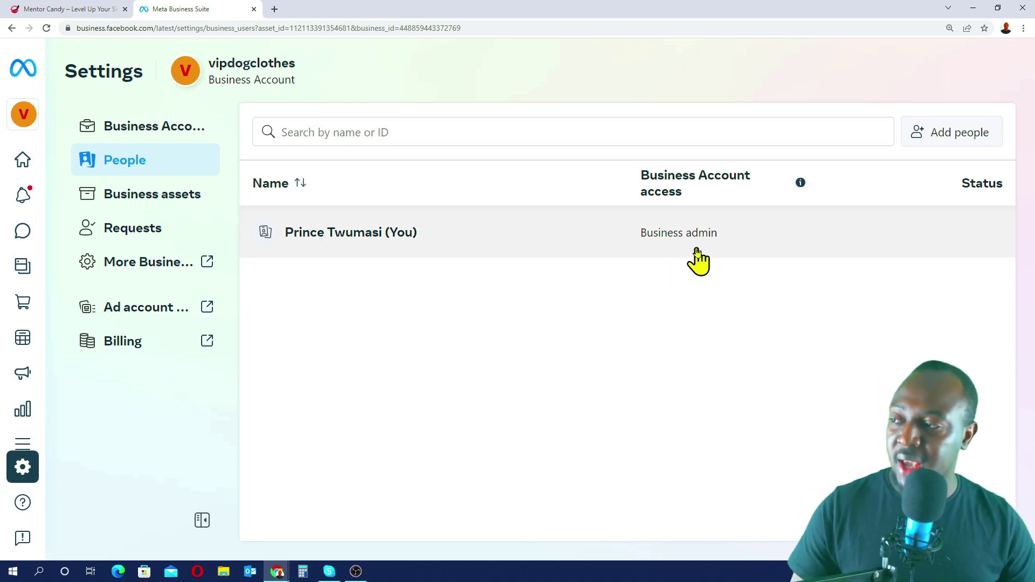
pyautogui.click(159, 312)
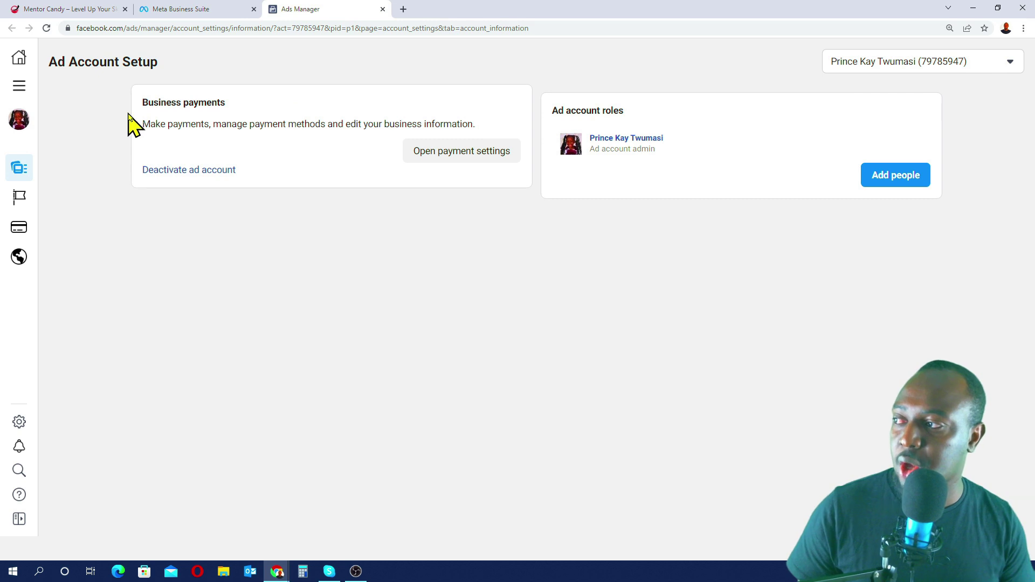
# Step: Switch the ad account settings from the personal account to the vipdogclothes business account
pyautogui.click(19, 123)
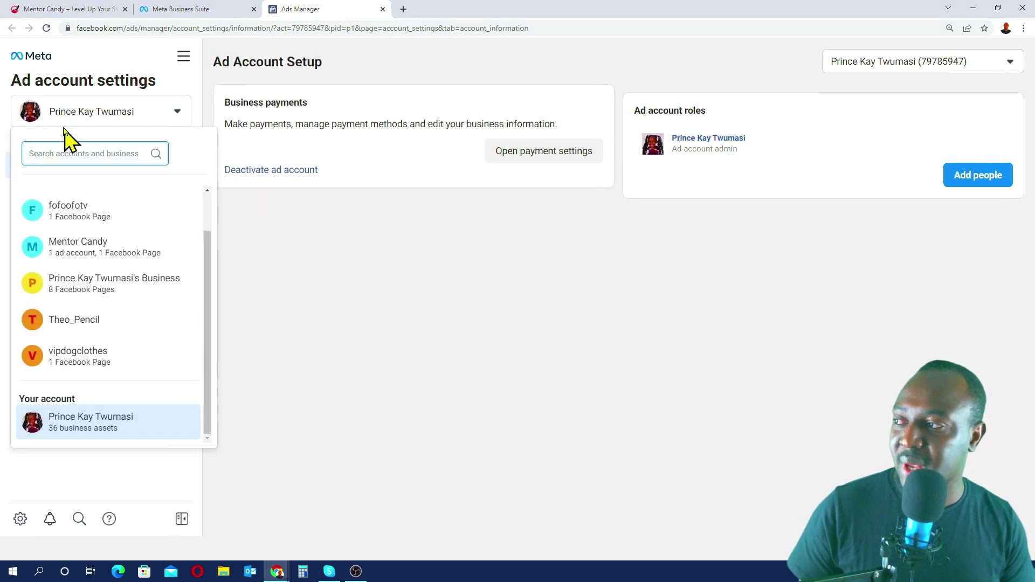
pyautogui.click(179, 111)
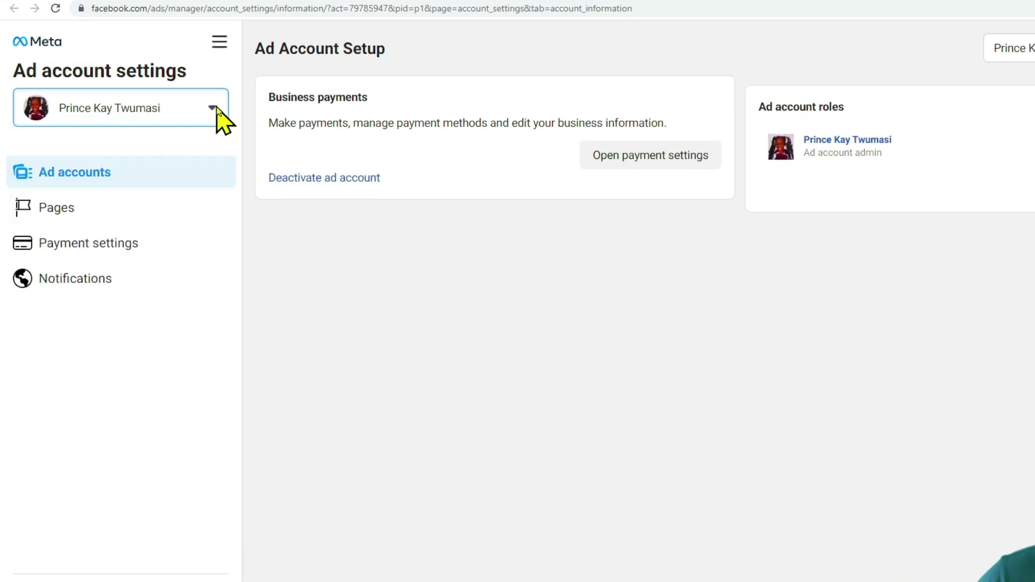
pyautogui.click(215, 109)
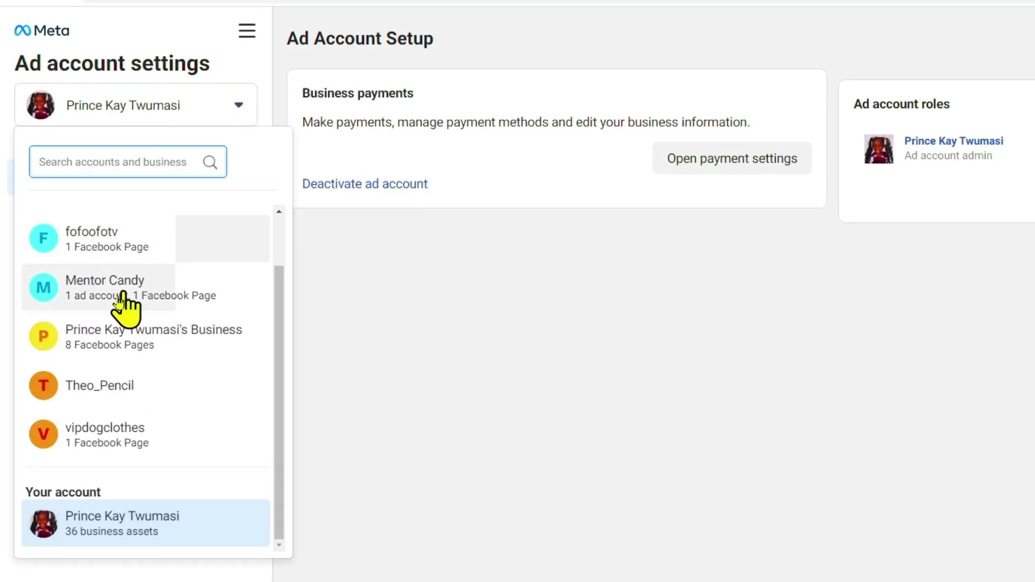
pyautogui.click(105, 436)
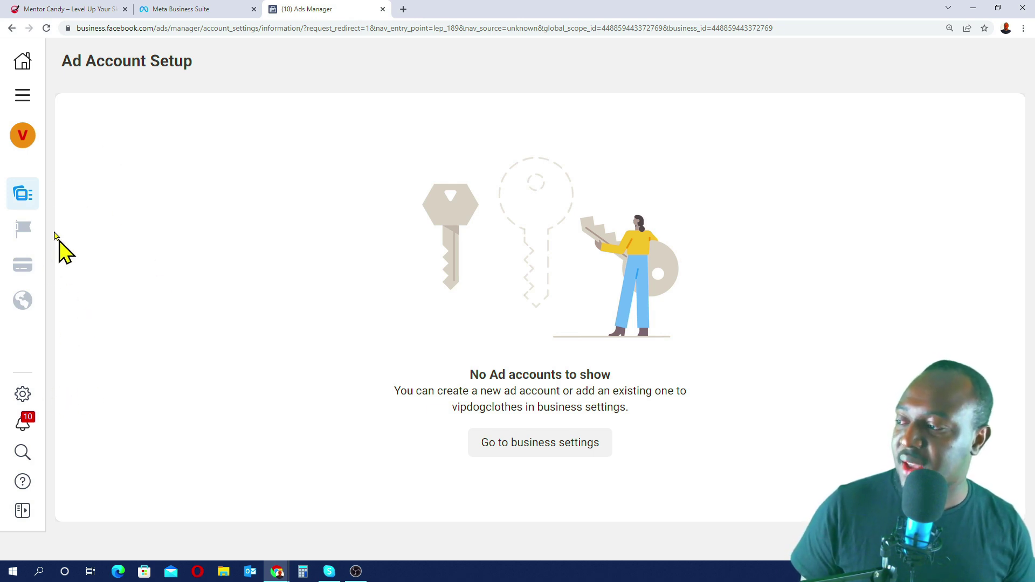
# Step: Open the business settings for vipdogclothes and show its ad accounts
pyautogui.click(23, 396)
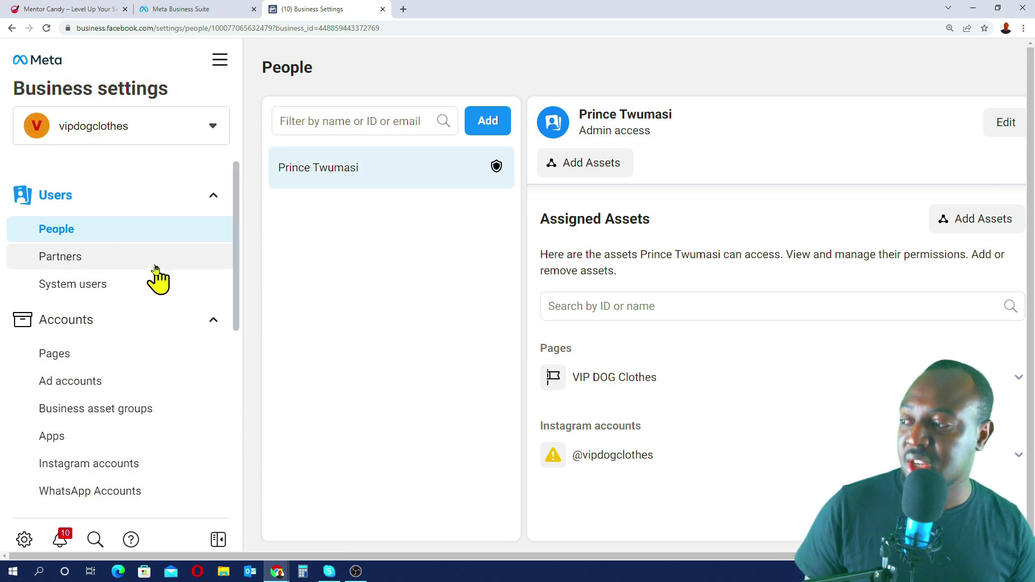
pyautogui.scroll(-2, 190, 277)
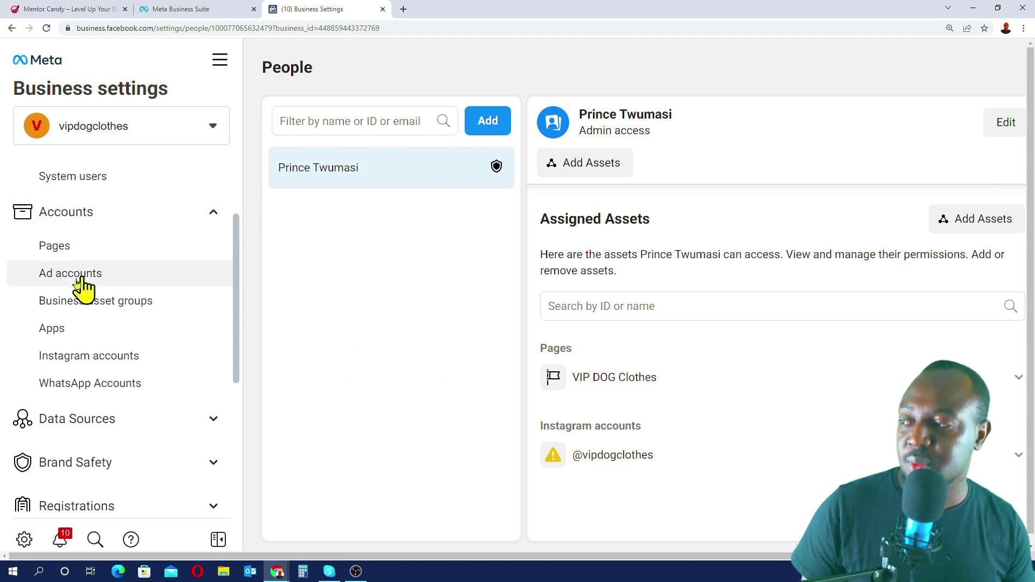
pyautogui.scroll(-3, 124, 286)
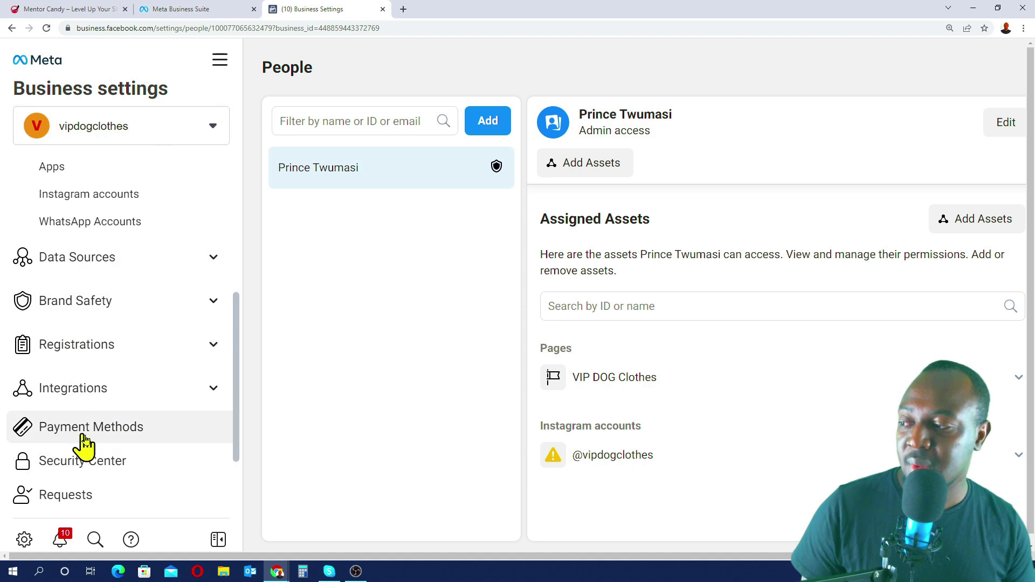
pyautogui.scroll(4, 142, 442)
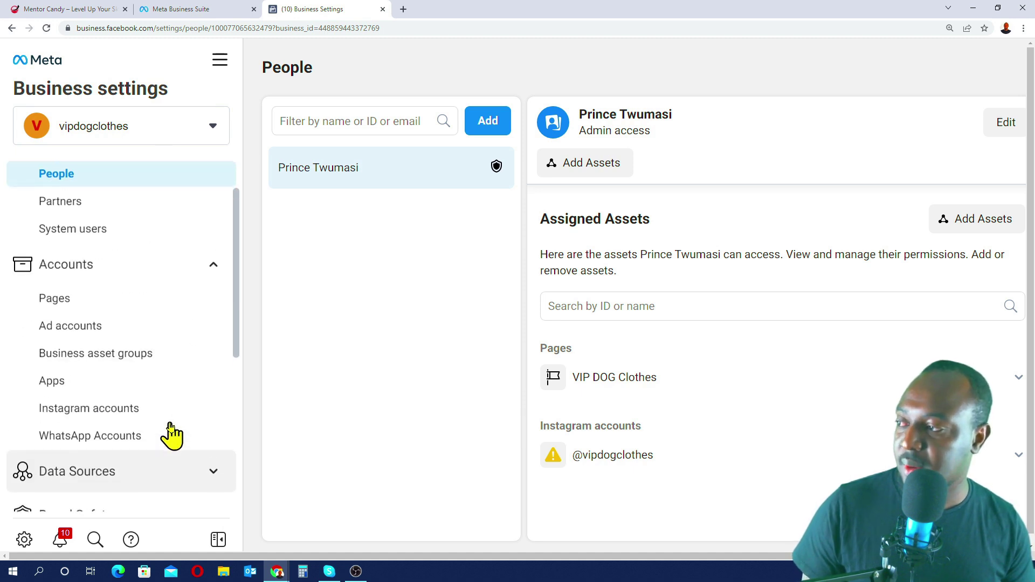
pyautogui.click(78, 330)
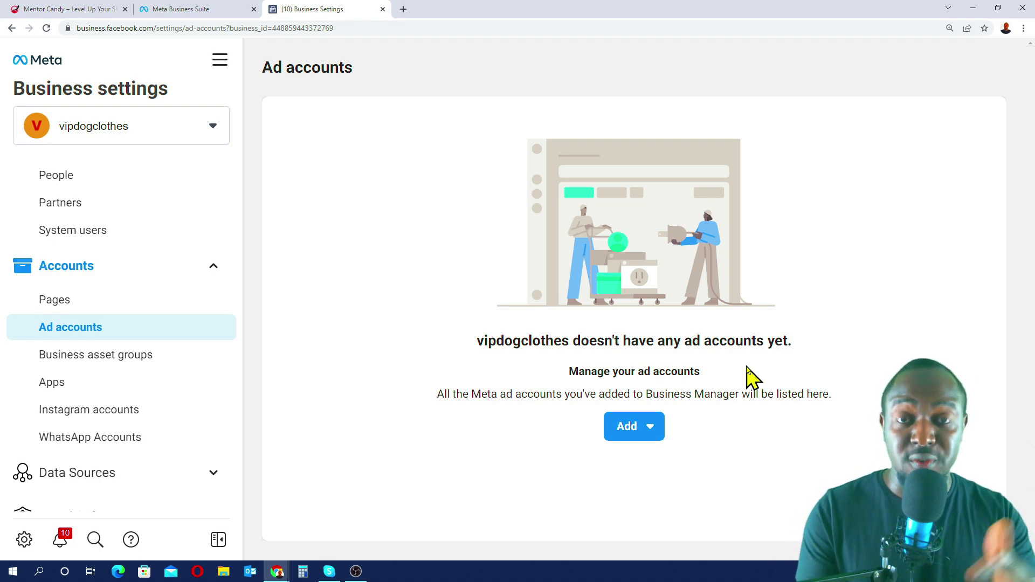
# Step: Start creating a new ad account for vipdogclothes and name it VIP DOG CLOTHES AD ACCOUNT
pyautogui.click(662, 432)
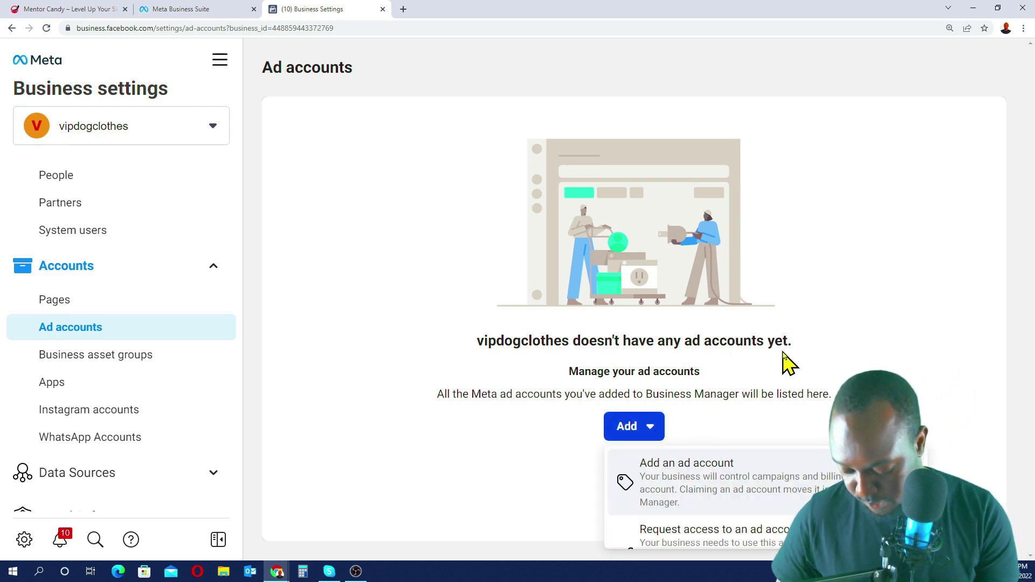
pyautogui.hotkey('ctrl', '-')
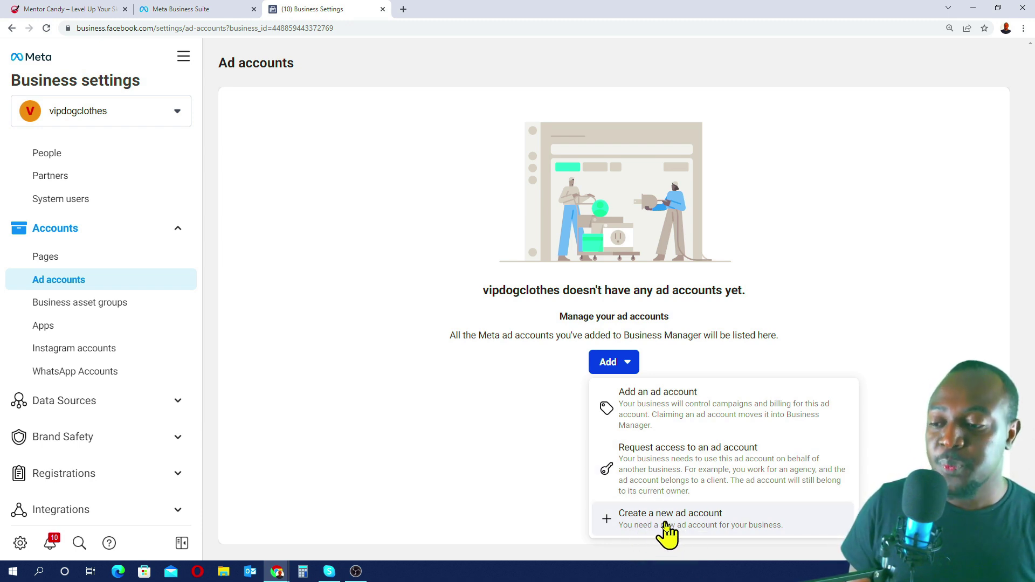
pyautogui.click(694, 531)
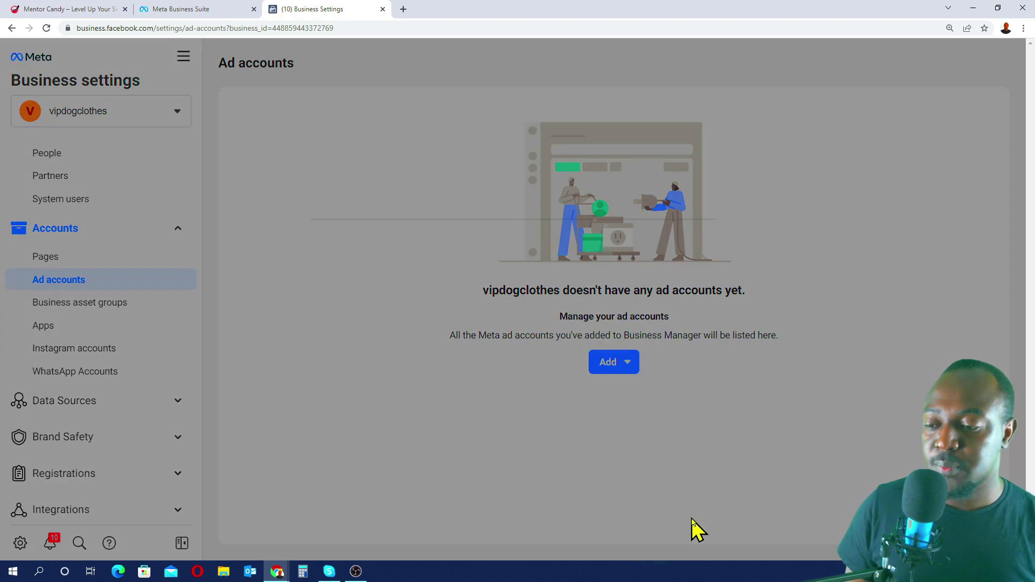
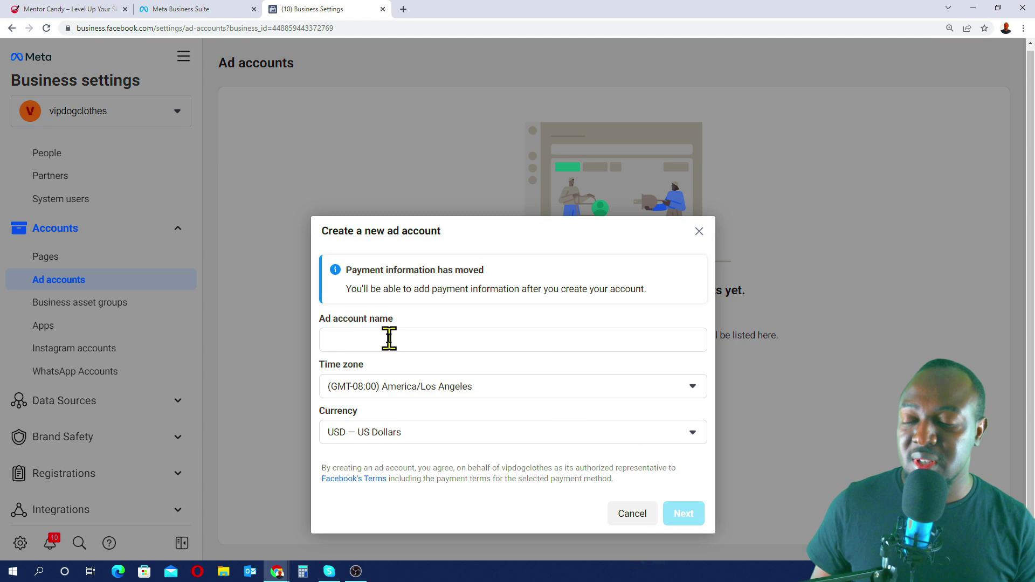
pyautogui.click(389, 338)
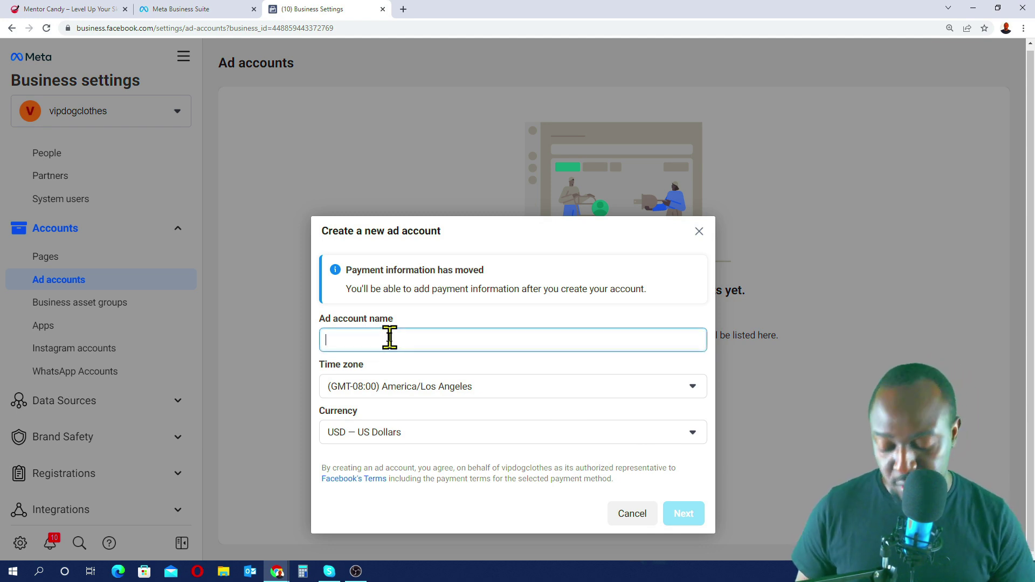
pyautogui.write('VIP DOG CLOTHES AD ACCOUNT')
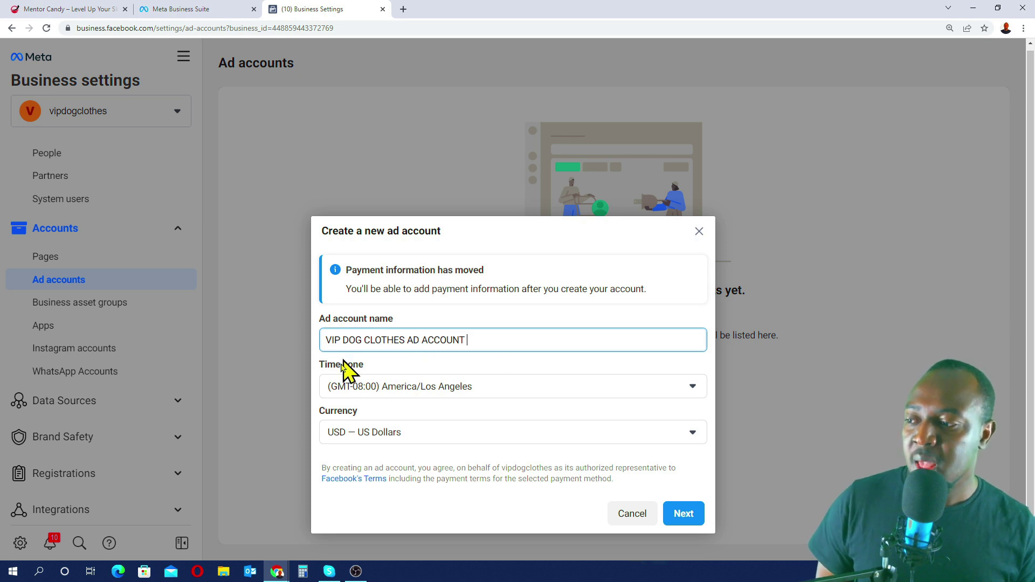
pyautogui.tripleClick(590, 231)
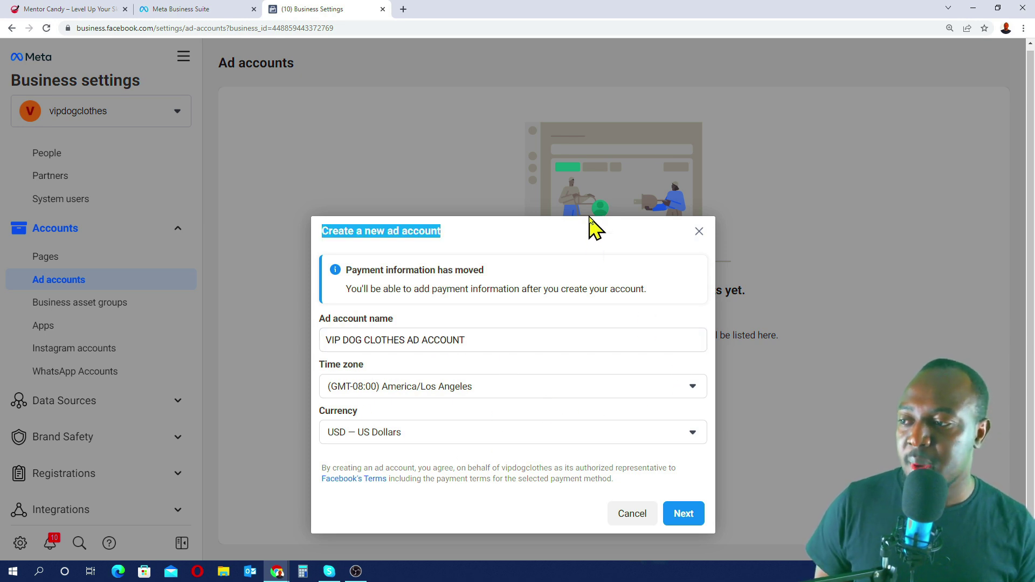
# Step: Set the new ad account's time zone to (GMT+00:00) Africa/Accra
pyautogui.click(695, 387)
pyautogui.click(695, 387)
pyautogui.click(695, 387)
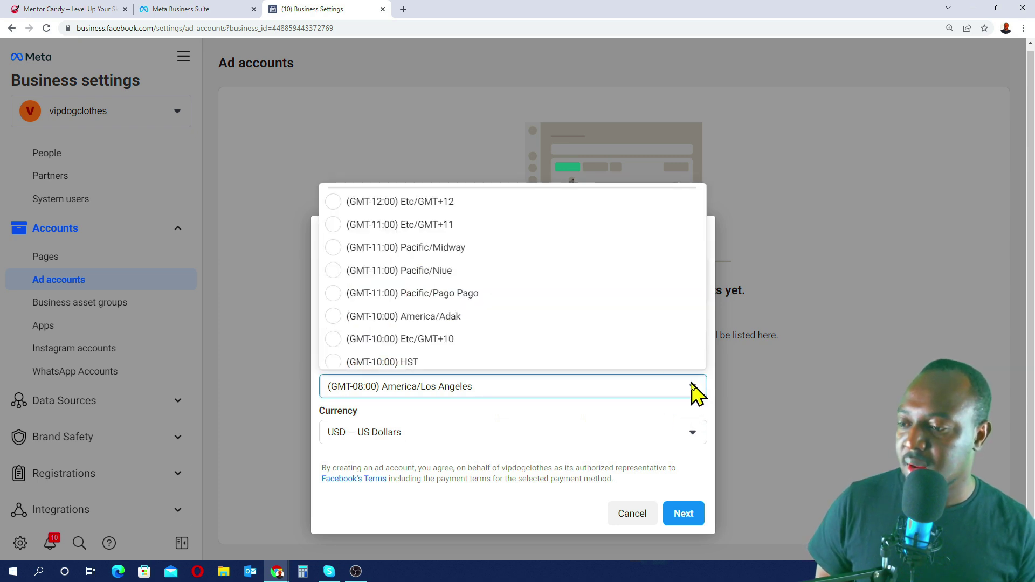
pyautogui.scroll(-10, 578, 330)
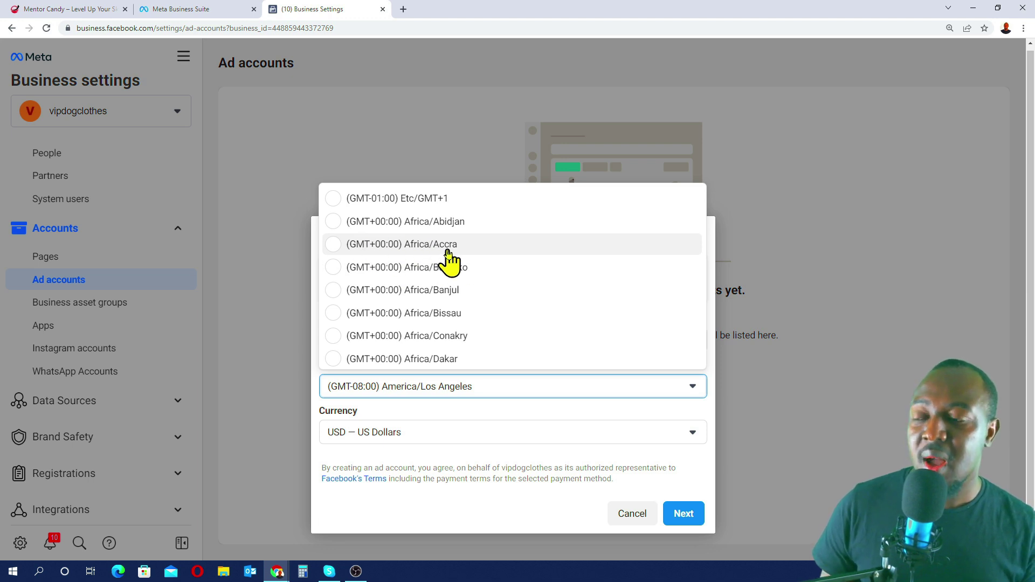
pyautogui.click(415, 246)
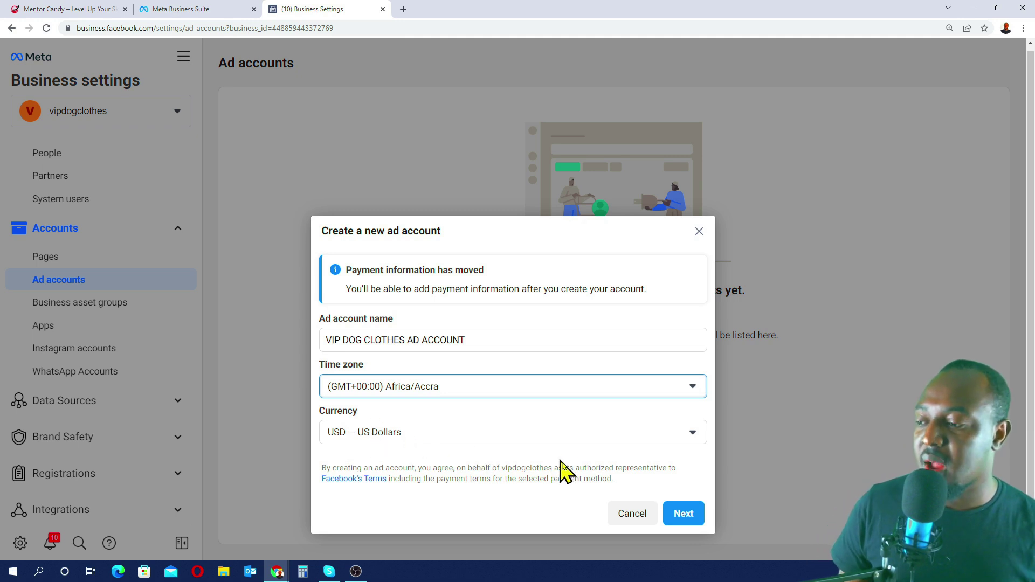
# Step: Designate the ad account for use by My business (vipdogclothes) and create it
pyautogui.click(683, 515)
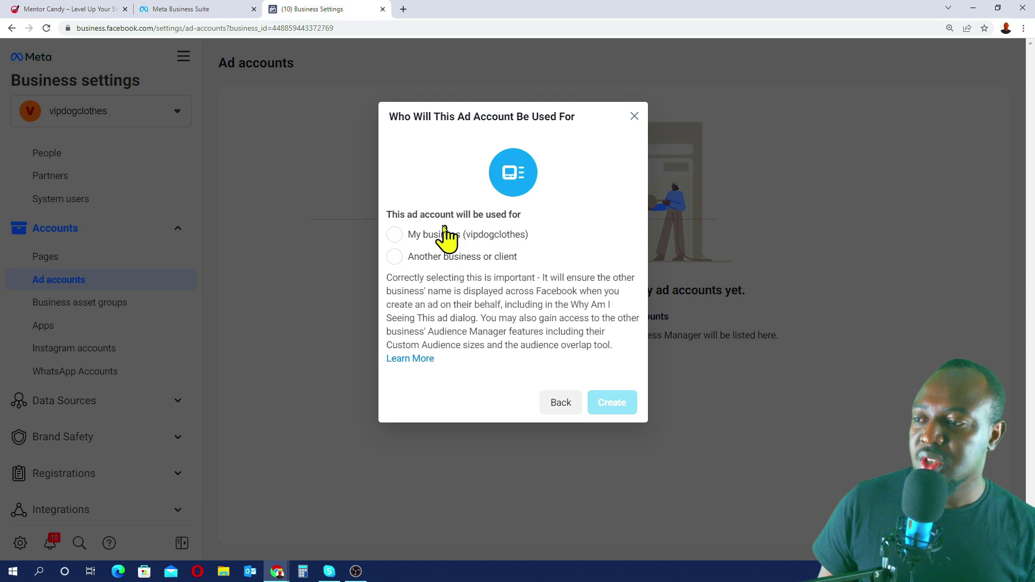
pyautogui.click(397, 237)
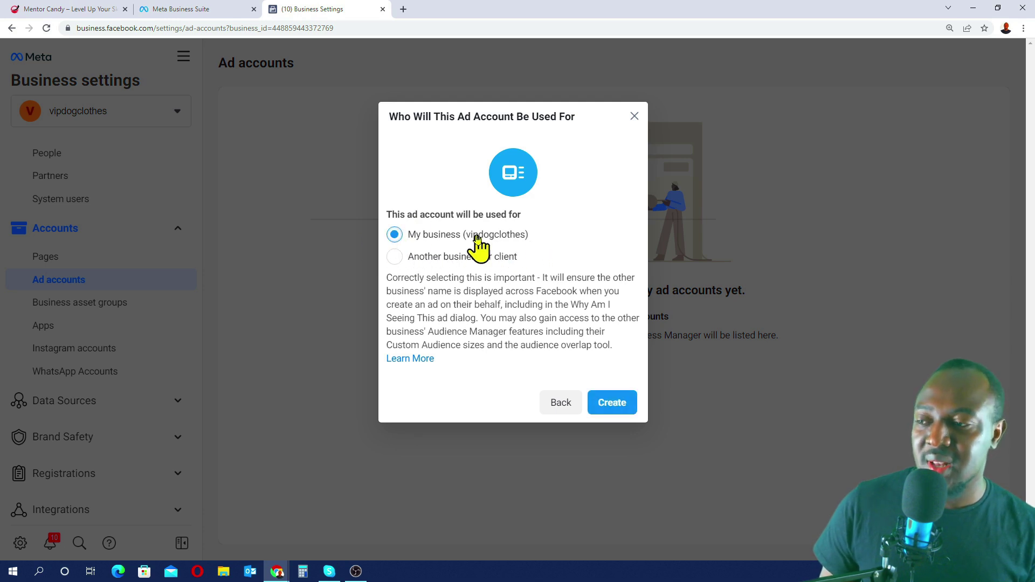
pyautogui.click(619, 410)
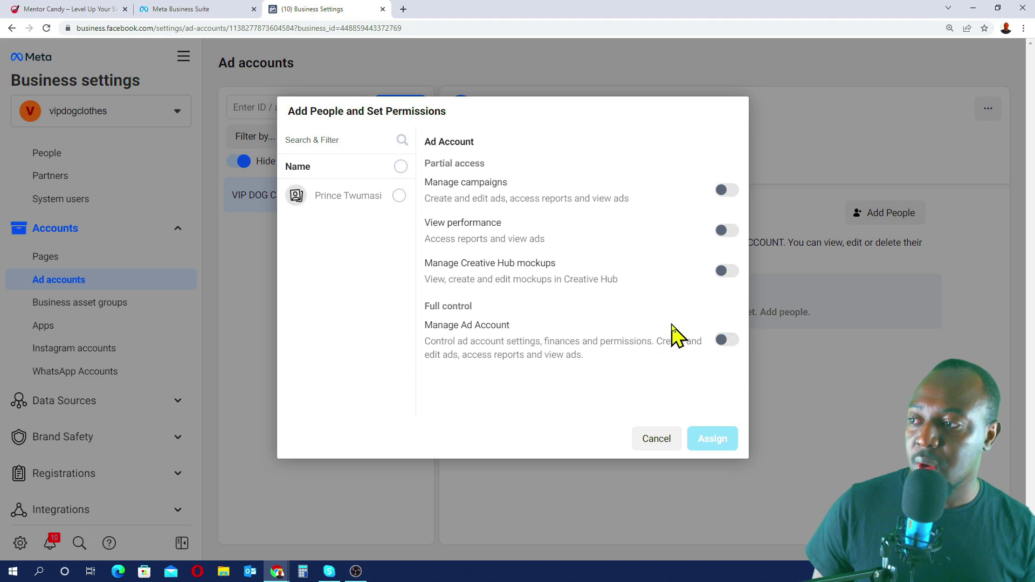
# Step: Assign the only listed person to the ad account with the full-control Manage Ad Account permission
pyautogui.click(398, 197)
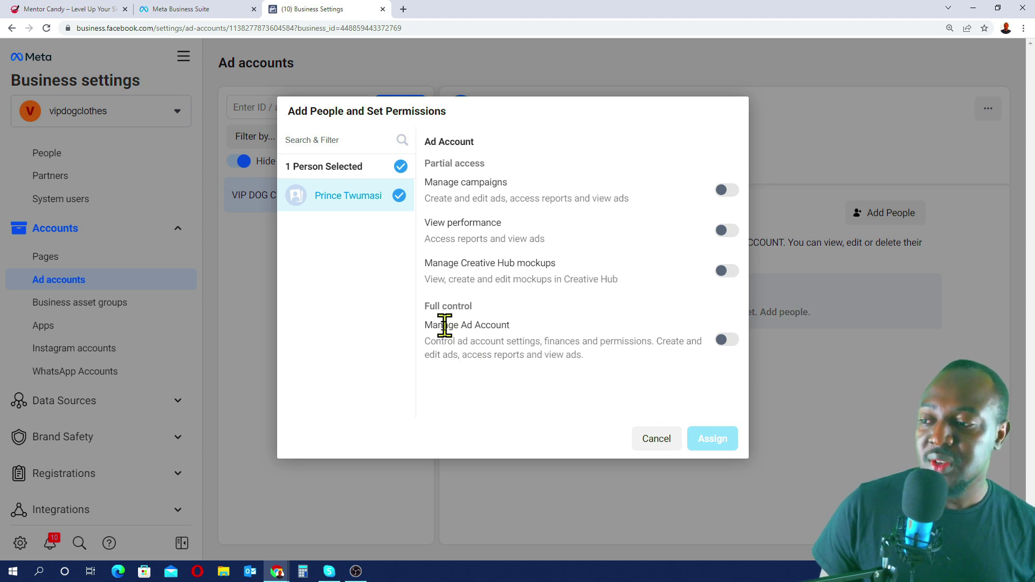
pyautogui.click(729, 340)
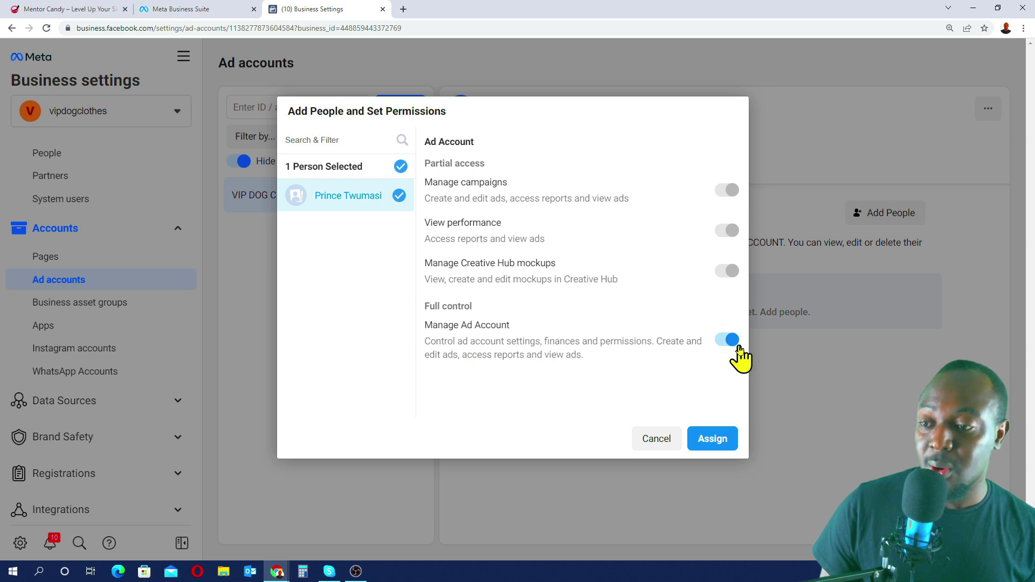
pyautogui.click(713, 439)
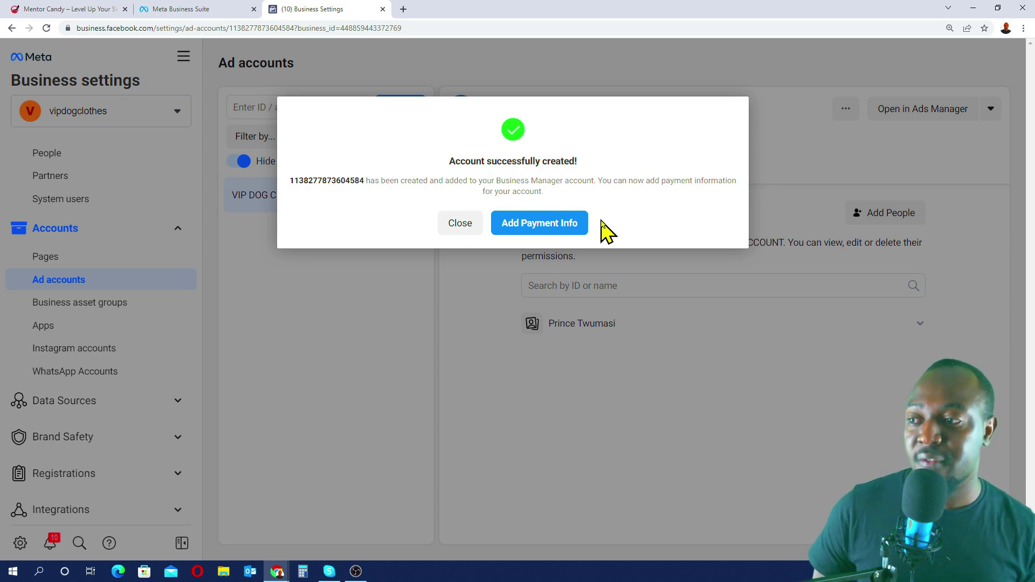
# Step: Start adding payment information for the new ad account and set its country to Ghana, keeping US Dollars and Accra Time
pyautogui.click(551, 226)
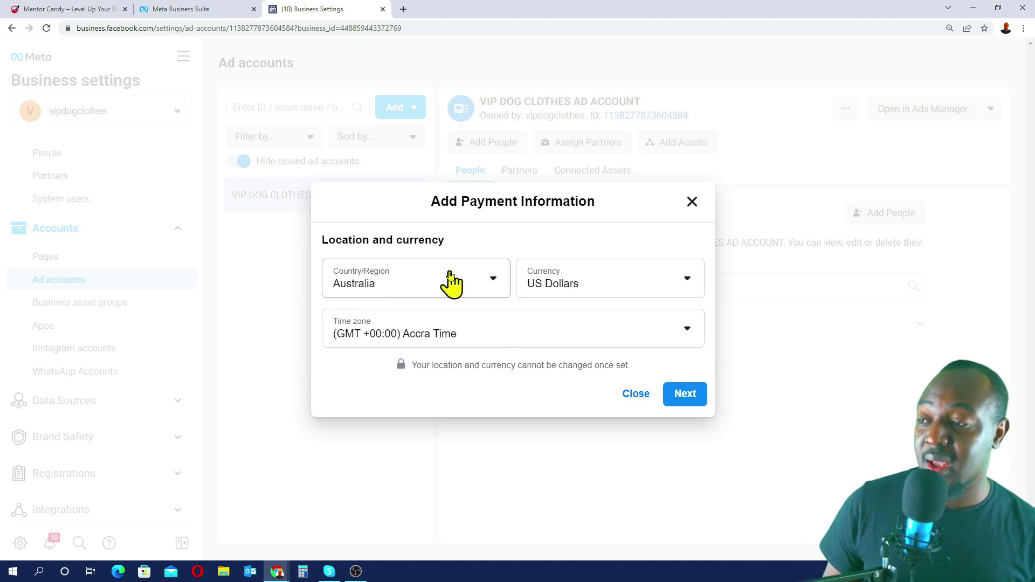
pyautogui.click(492, 291)
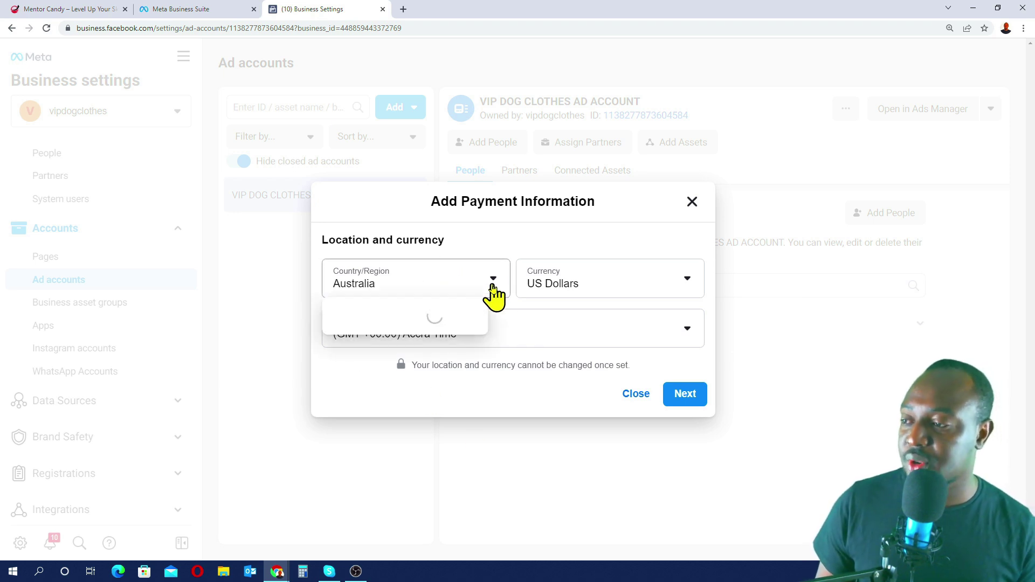
pyautogui.press('g')
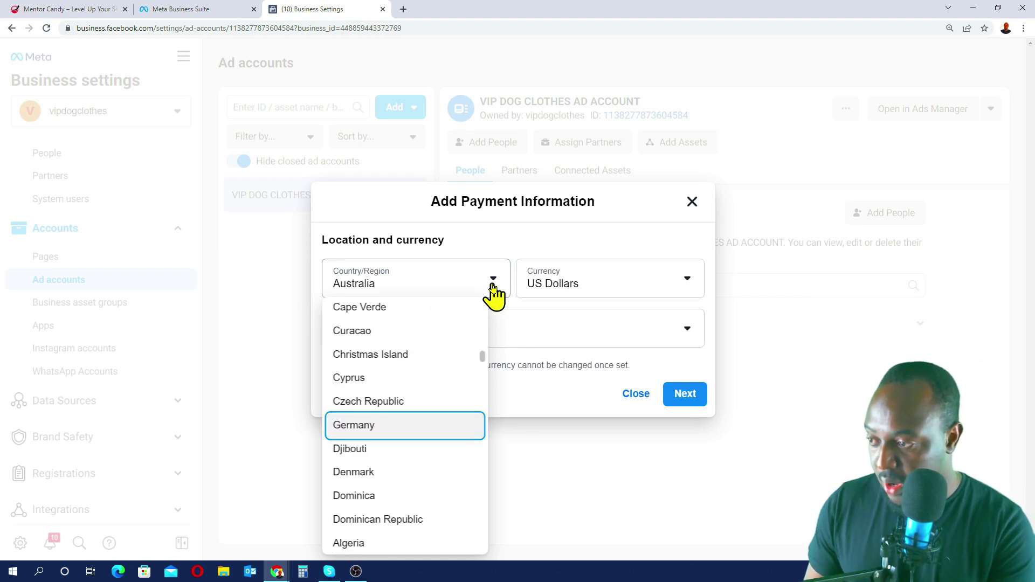
pyautogui.press('h')
pyautogui.scroll(4, 400, 345)
pyautogui.click(378, 321)
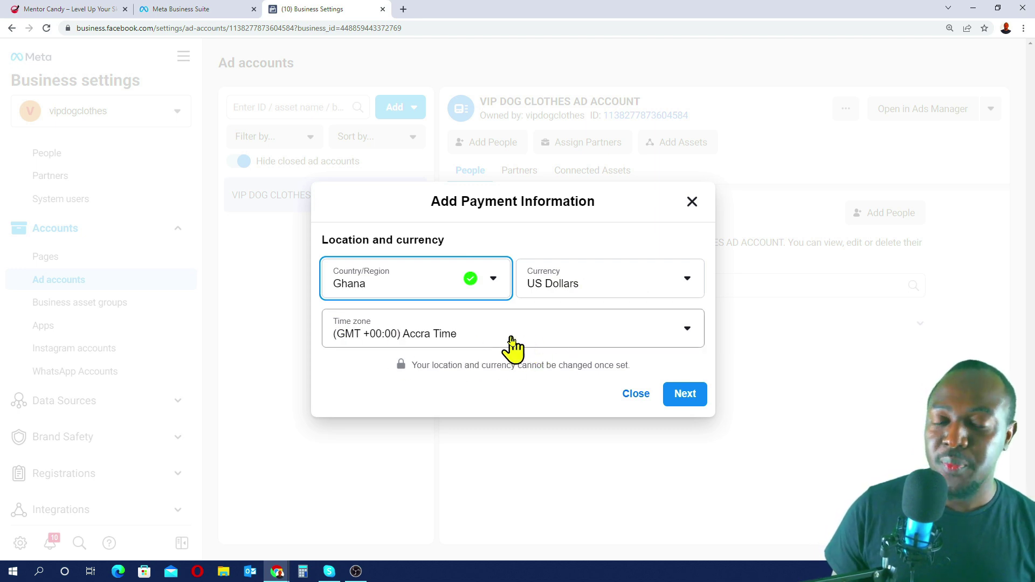
pyautogui.click(688, 398)
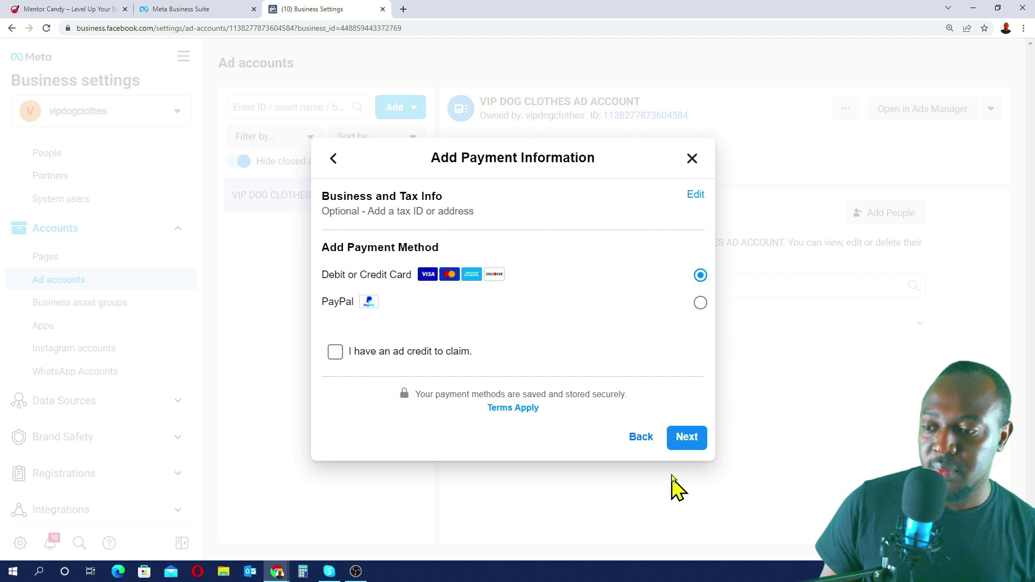
# Step: Choose debit or credit card as the payment method, enter the card number and remaining card details, and save the card
pyautogui.click(684, 441)
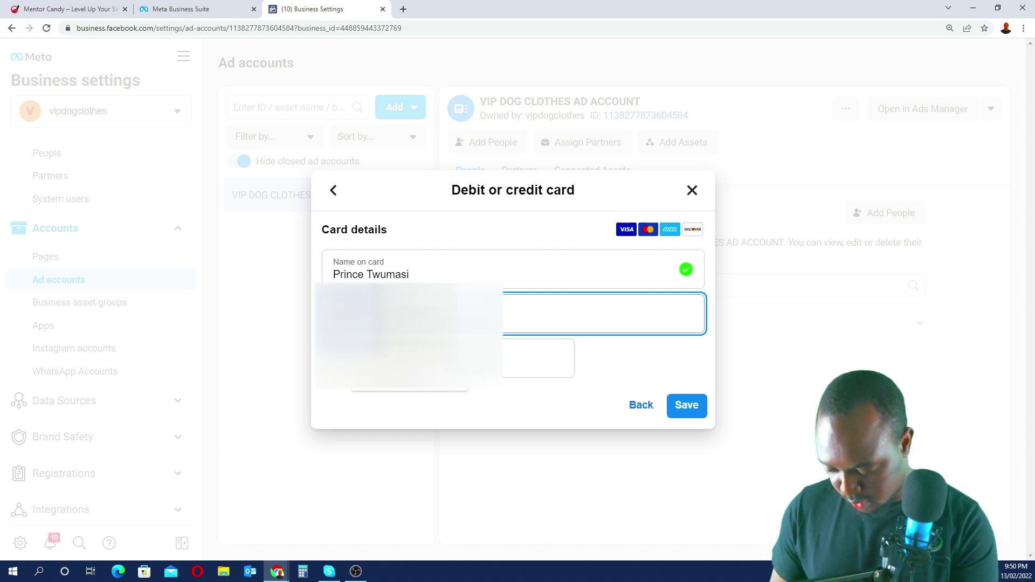
pyautogui.press('Tab')
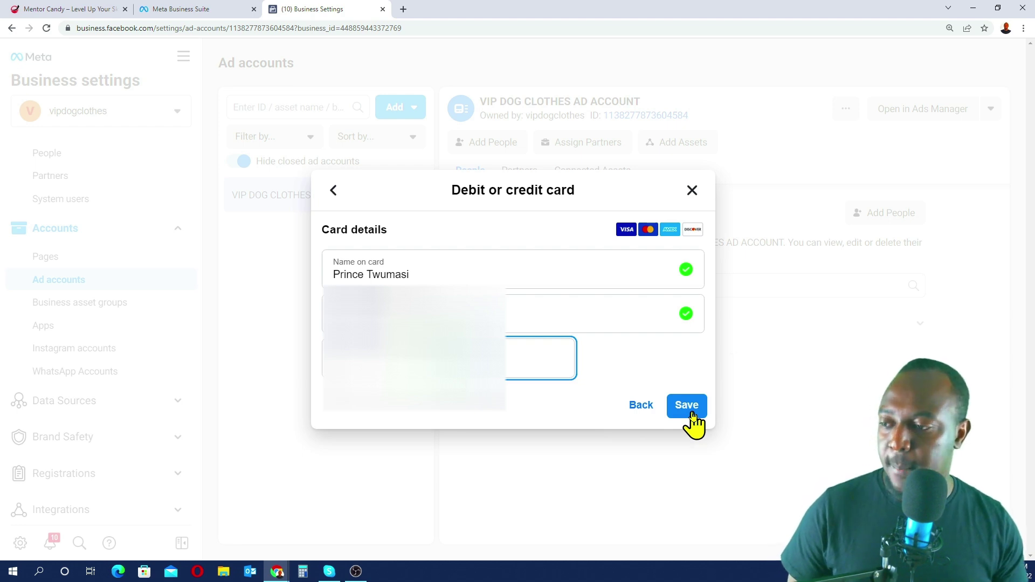
pyautogui.click(688, 408)
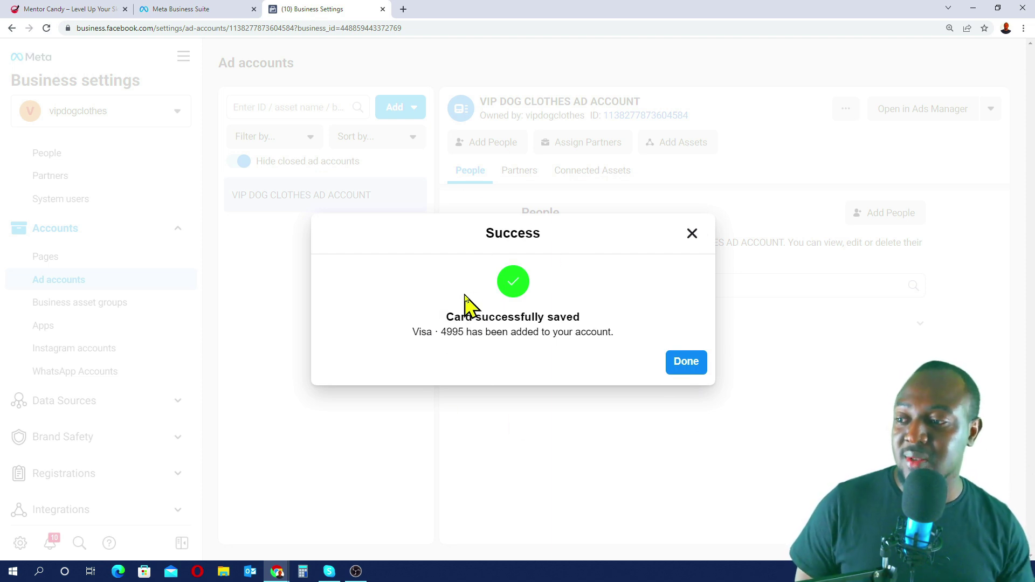
pyautogui.click(687, 363)
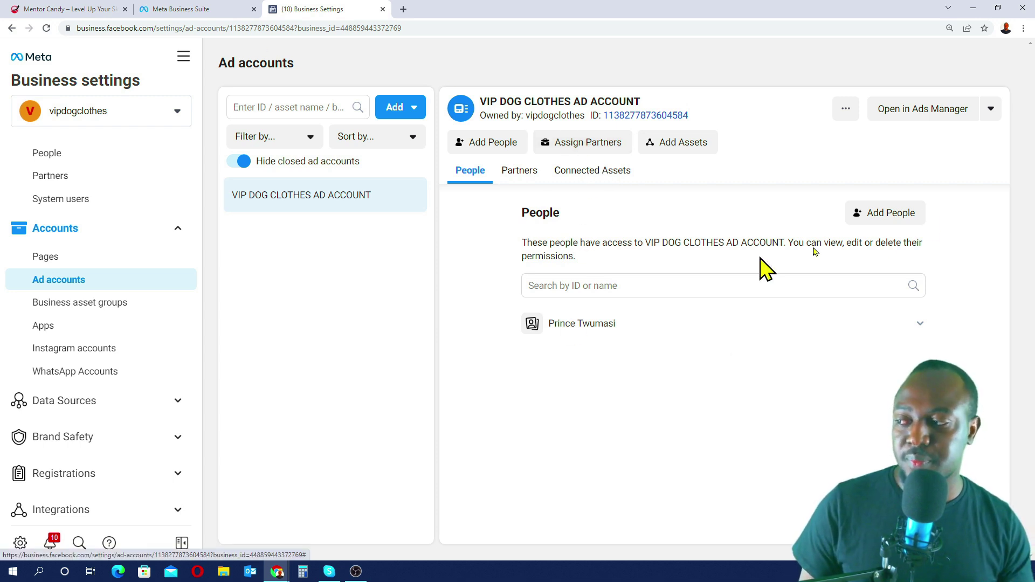
# Step: Open VIP DOG CLOTHES AD ACCOUNT in Ads Manager and dismiss the political-issues question and the detailed-targeting notice
pyautogui.click(935, 114)
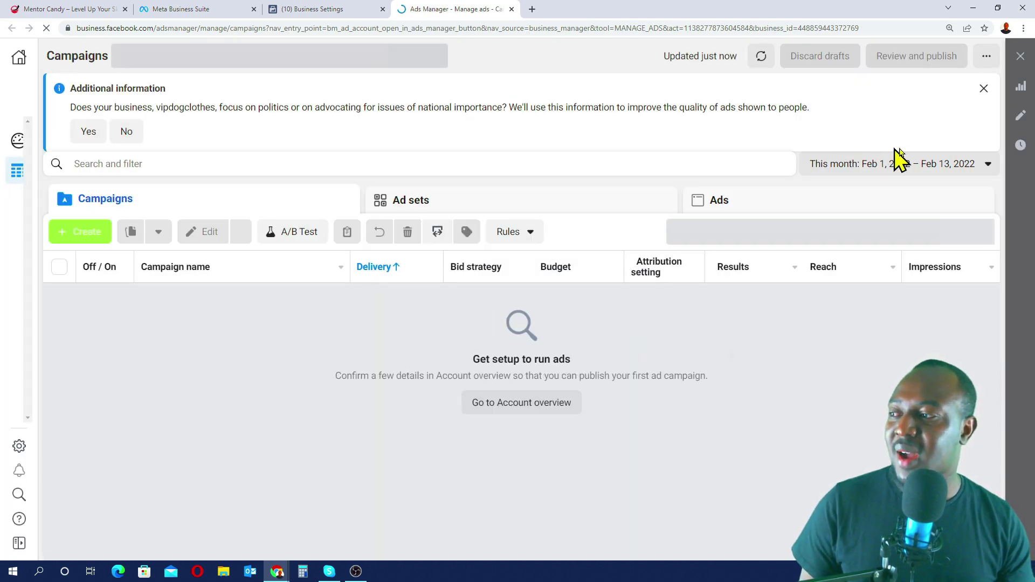
pyautogui.click(982, 90)
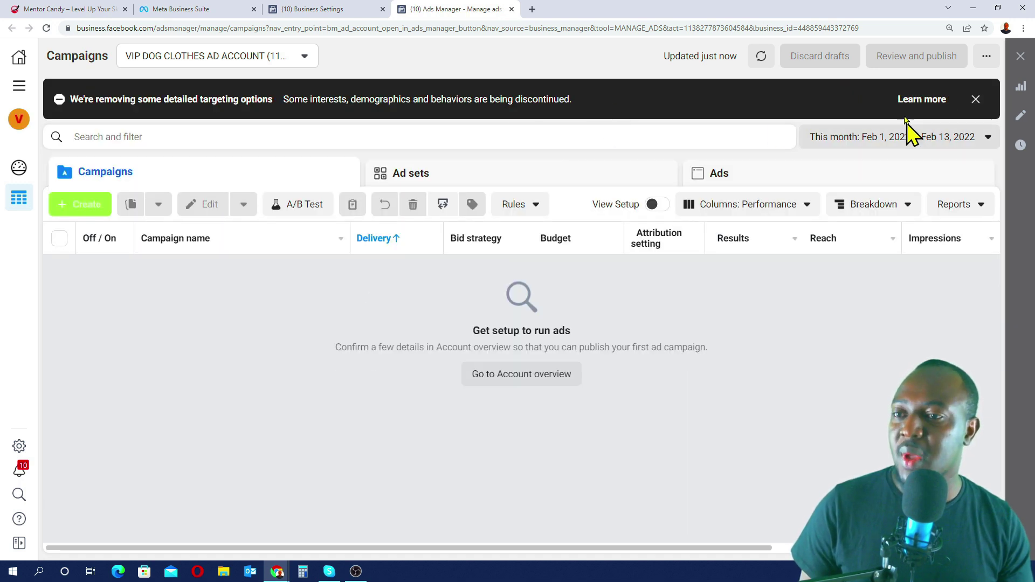
pyautogui.click(977, 101)
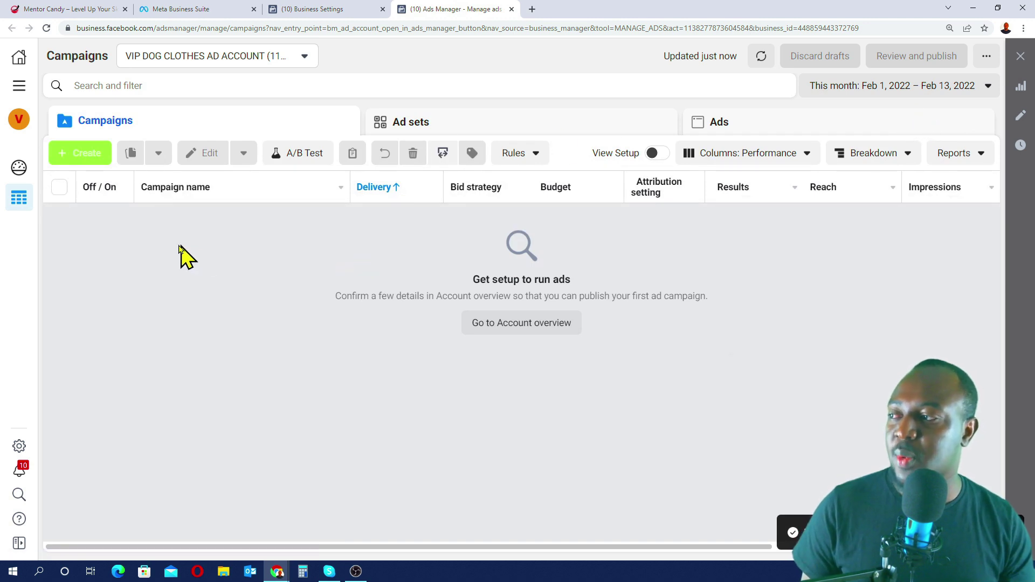
# Step: Try to create a new campaign in the VIP DOG CLOTHES AD ACCOUNT
pyautogui.click(78, 154)
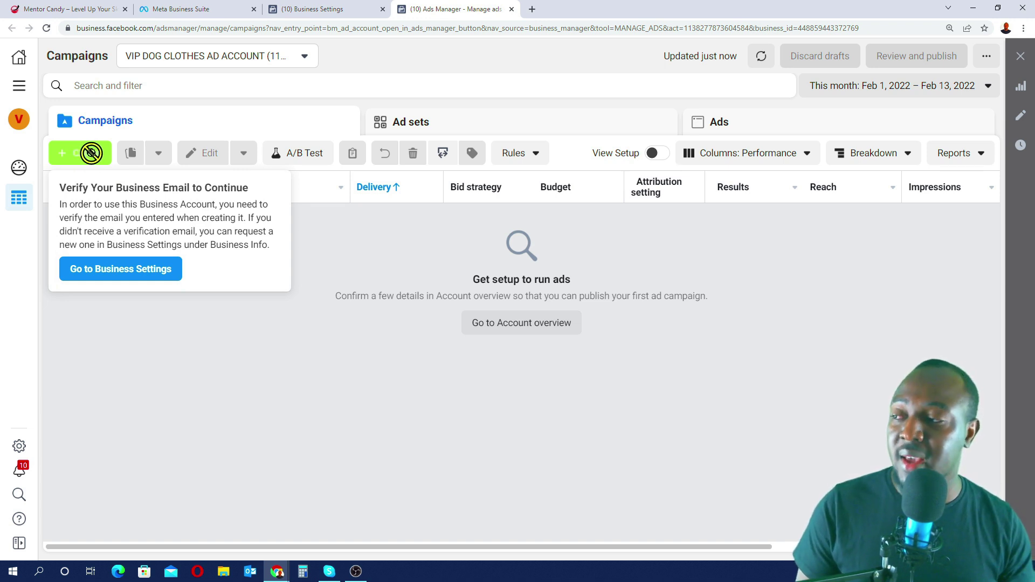
pyautogui.click(293, 377)
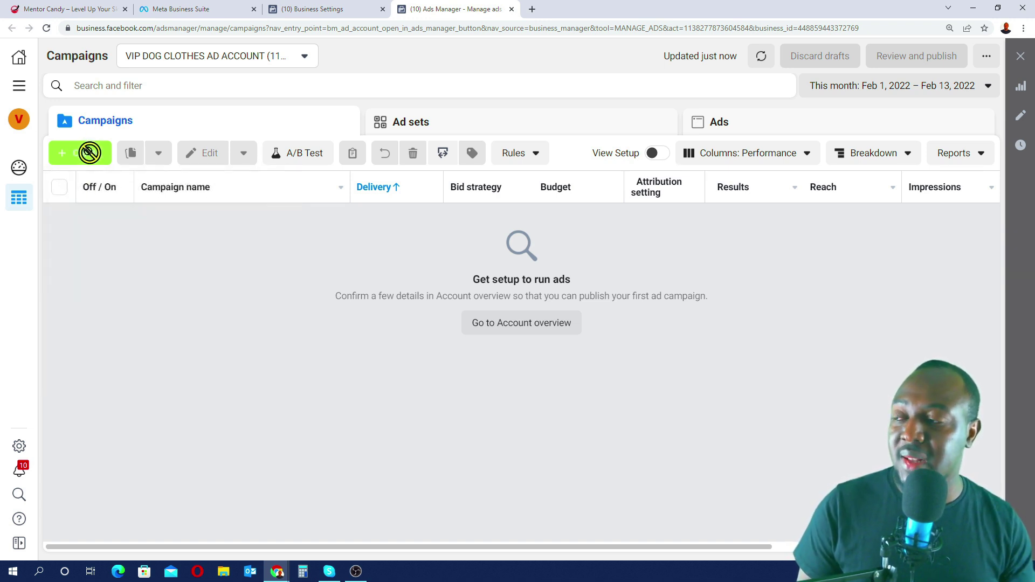
pyautogui.click(87, 151)
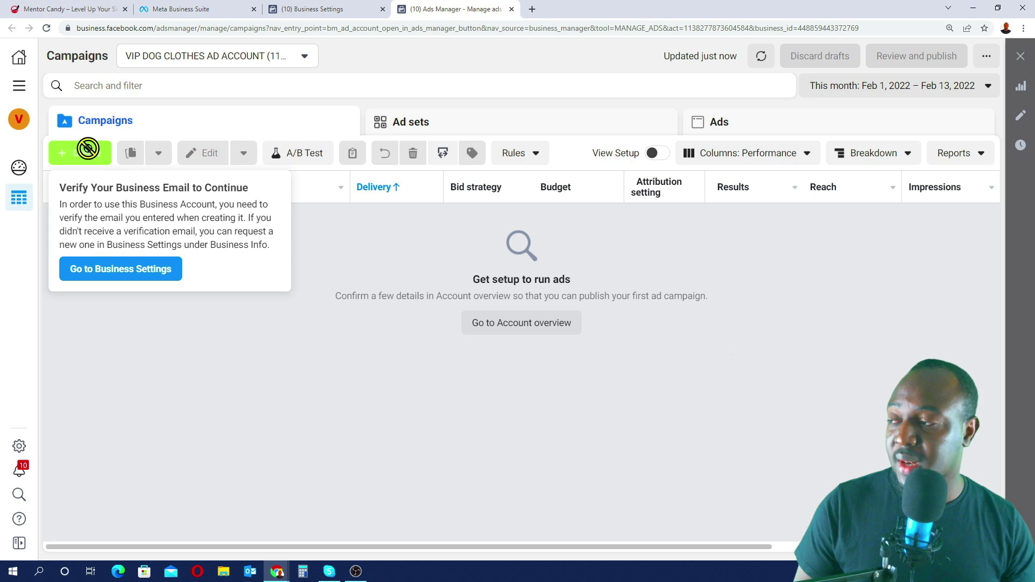
pyautogui.click(329, 377)
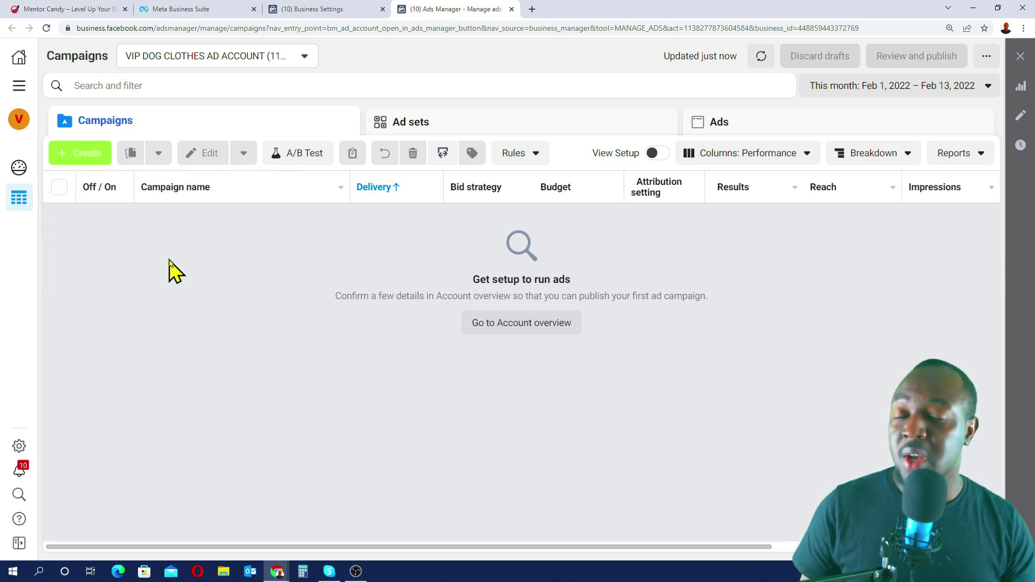
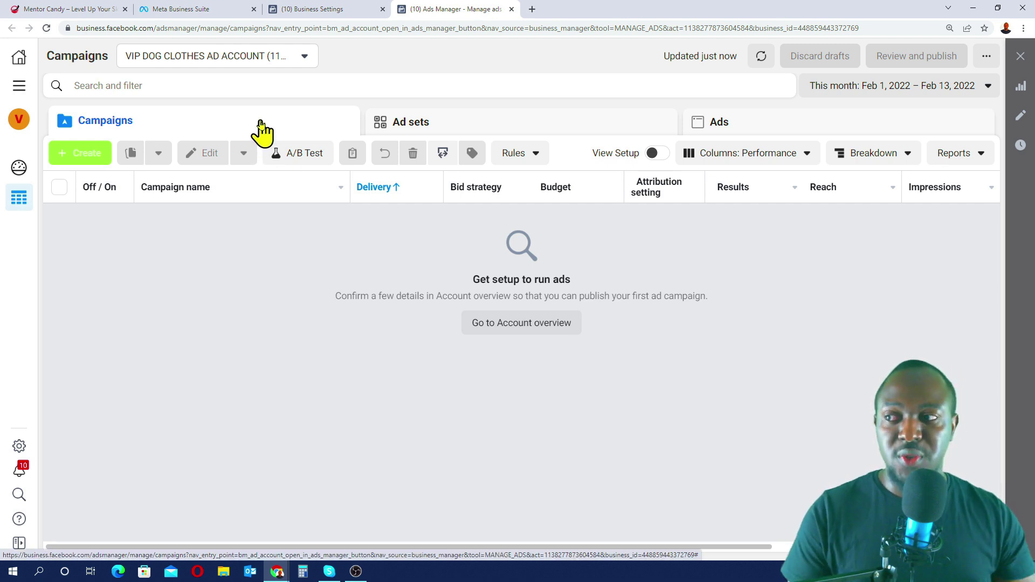
# Step: Examine the Campaigns, Ad sets and Ads levels of the ad account and how their tables are structured
pyautogui.click(447, 118)
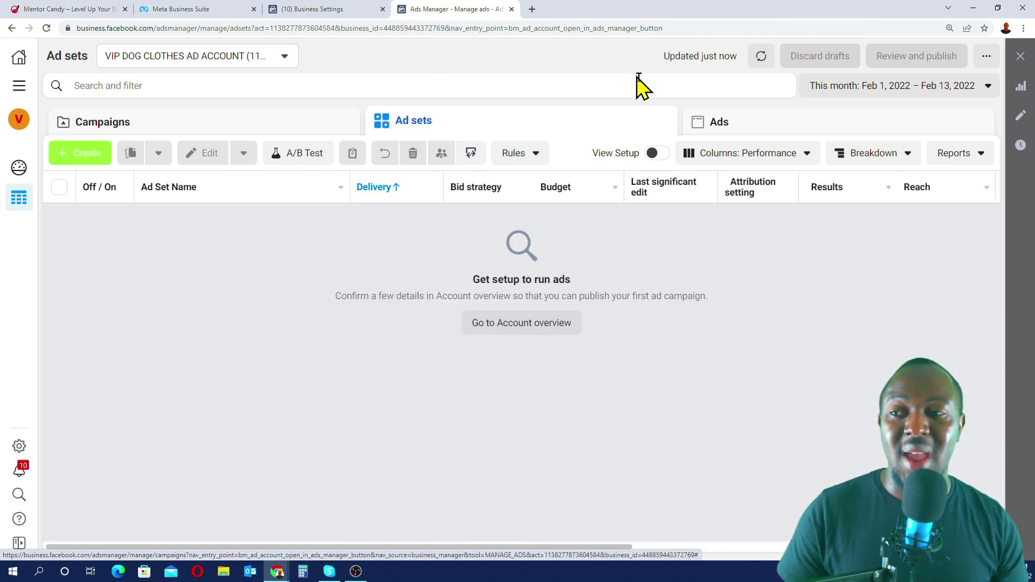
pyautogui.click(747, 128)
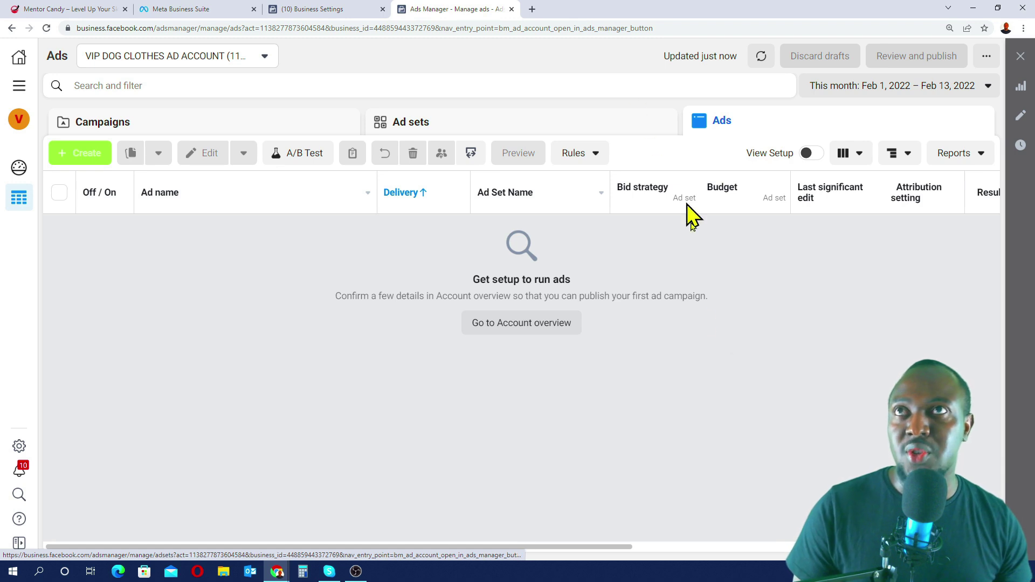
pyautogui.click(185, 131)
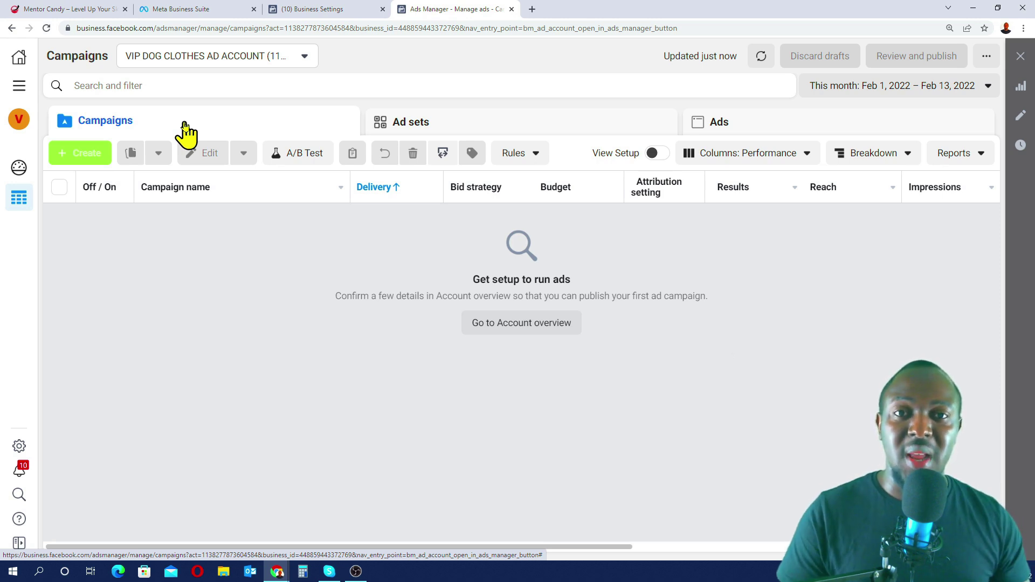
pyautogui.click(443, 131)
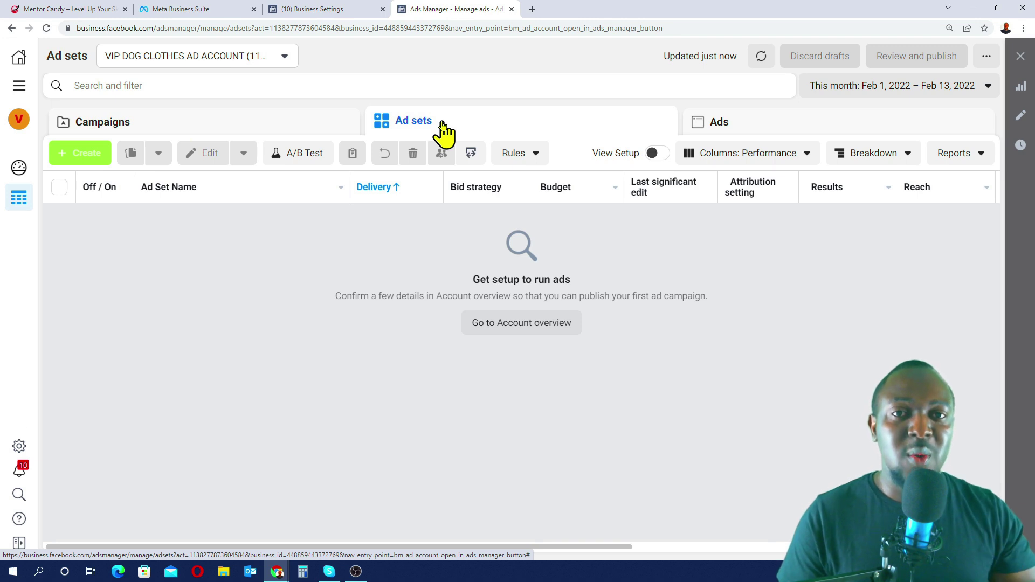
pyautogui.click(770, 127)
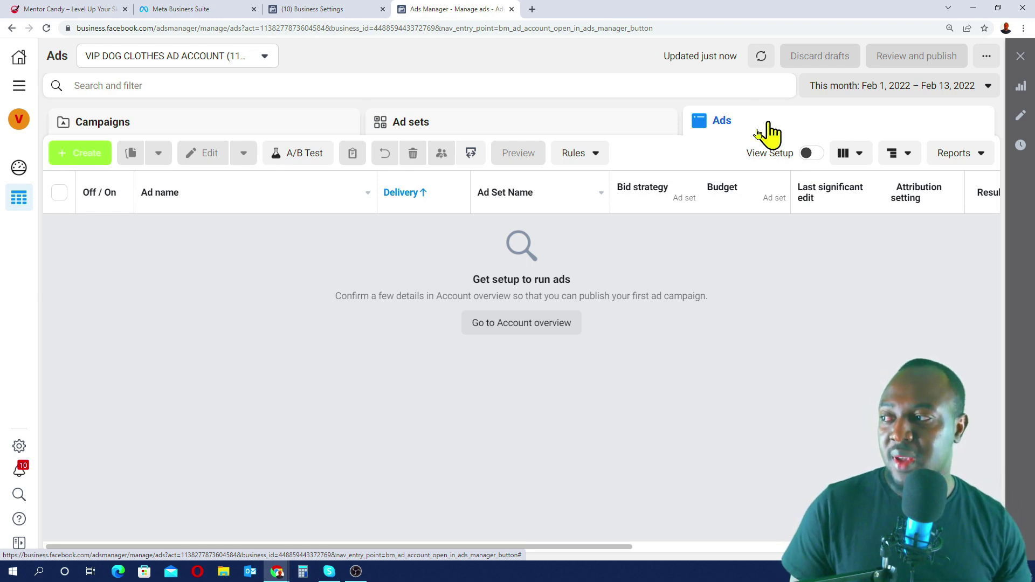
pyautogui.click(193, 129)
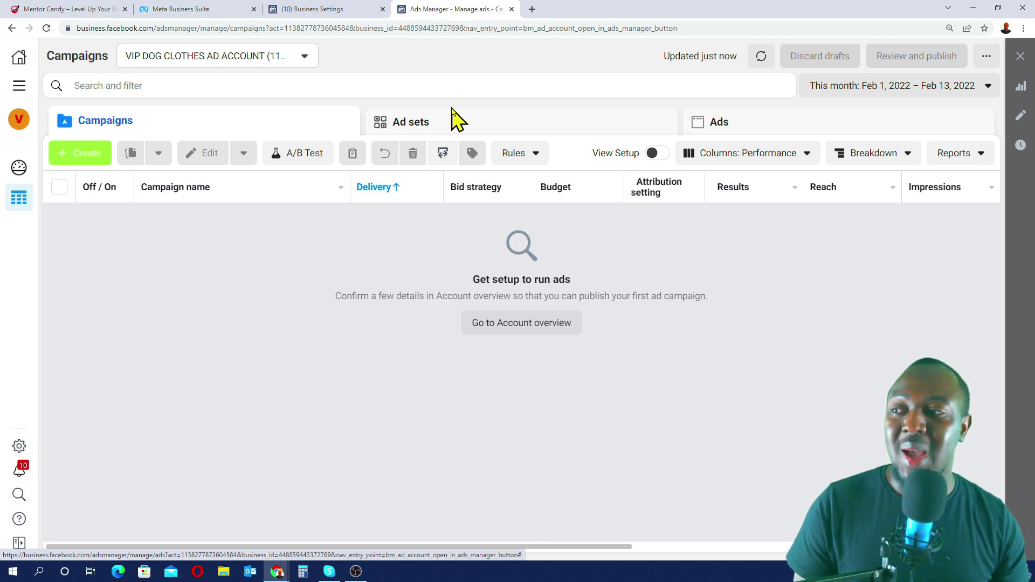
pyautogui.click(447, 128)
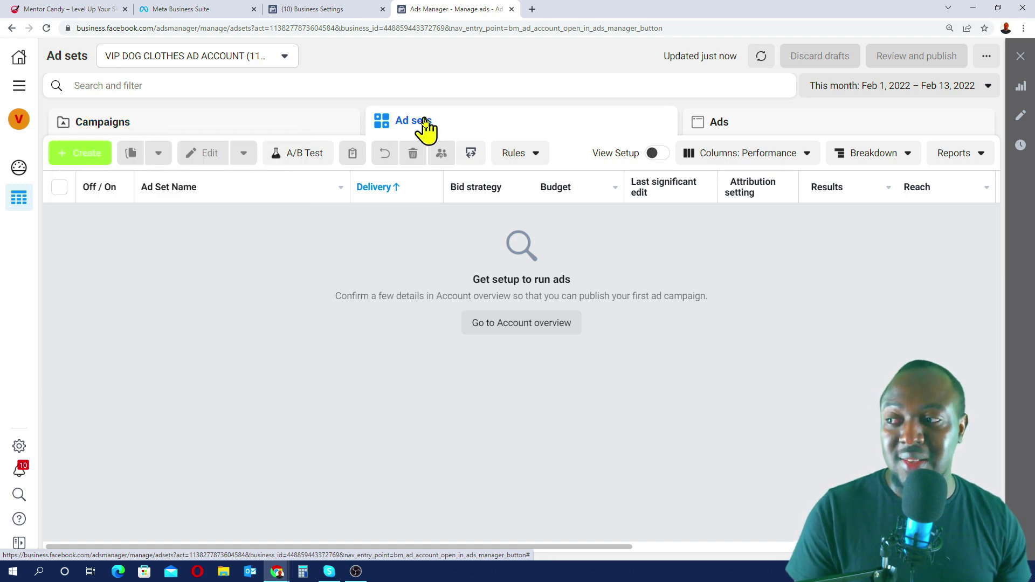
pyautogui.moveTo(426, 125)
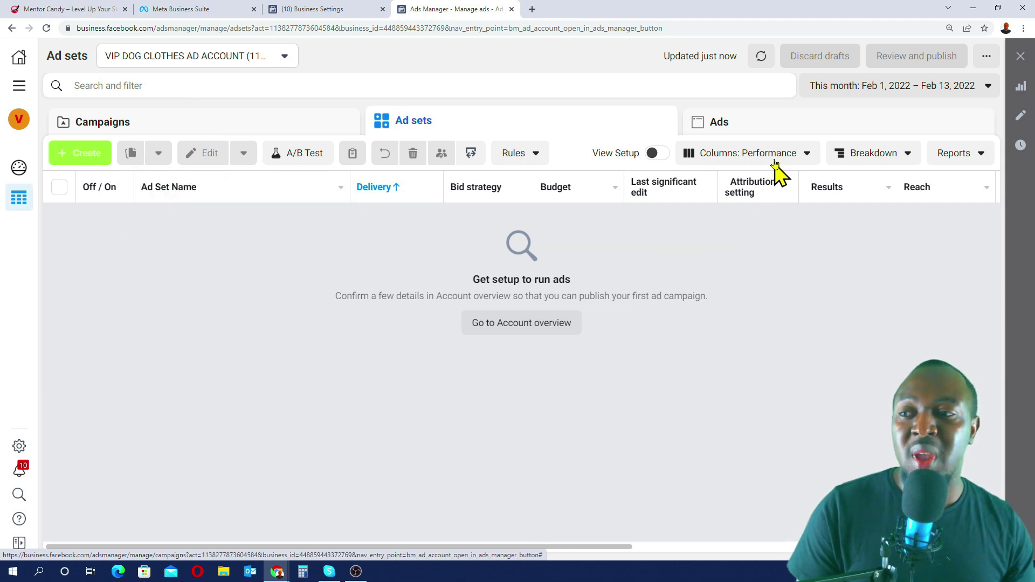
pyautogui.click(762, 130)
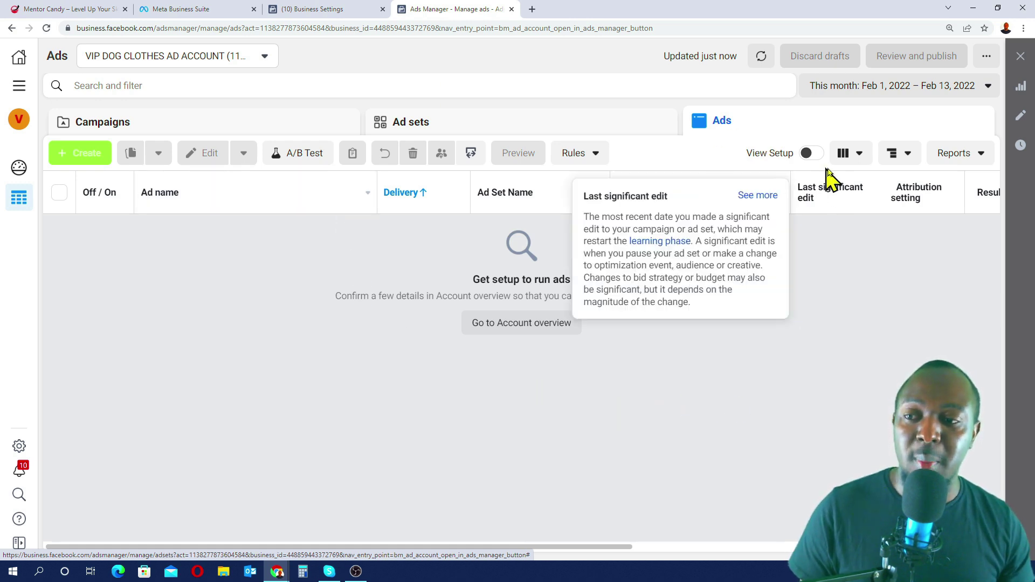
# Step: Review the column presets, breakdown options and report options available for the ads table
pyautogui.click(861, 157)
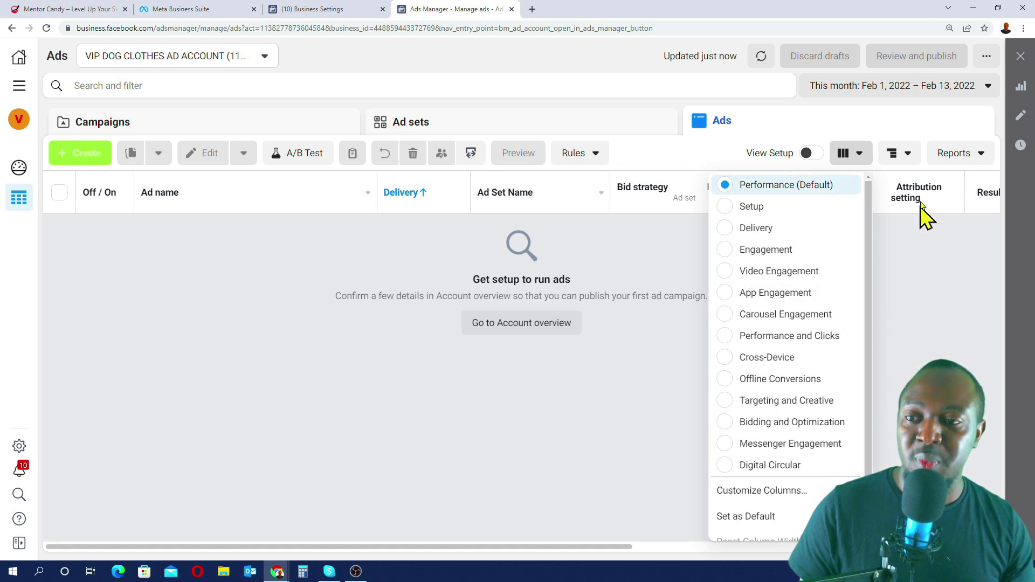
pyautogui.click(908, 157)
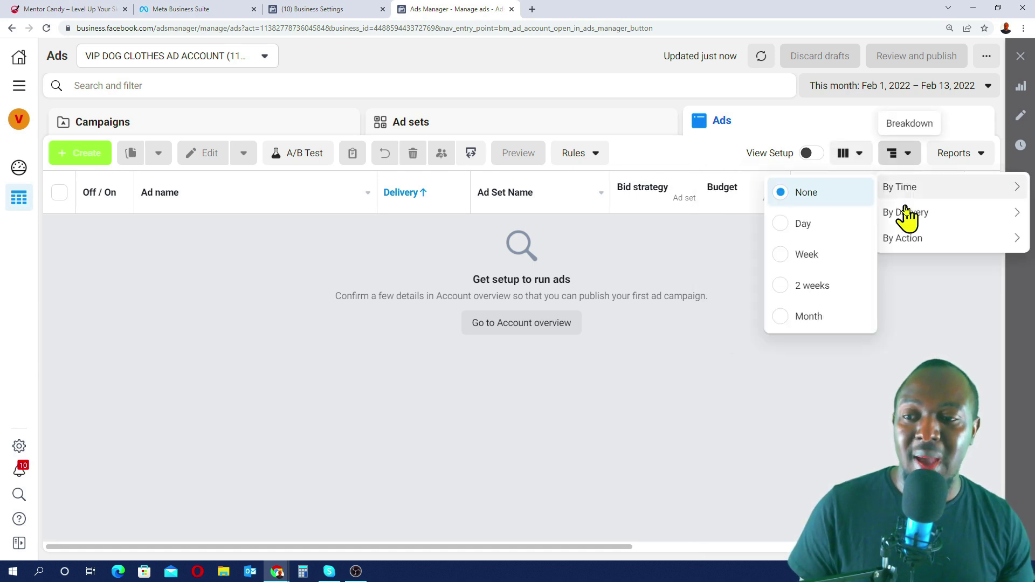
pyautogui.moveTo(915, 248)
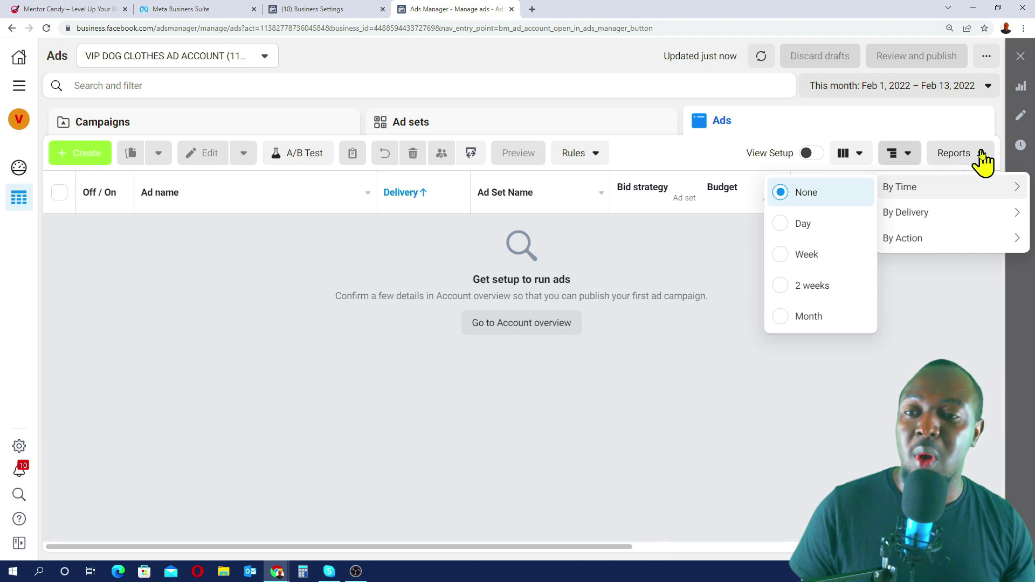
pyautogui.click(982, 156)
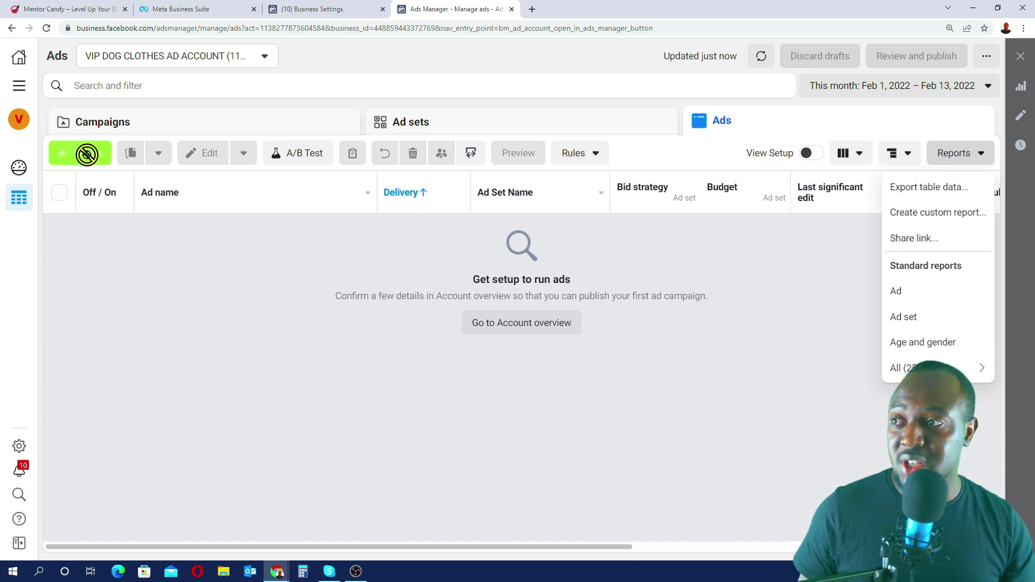
# Step: Open Business Settings in a new browser tab from the business email verification notice and go to the My info section
pyautogui.moveTo(85, 152)
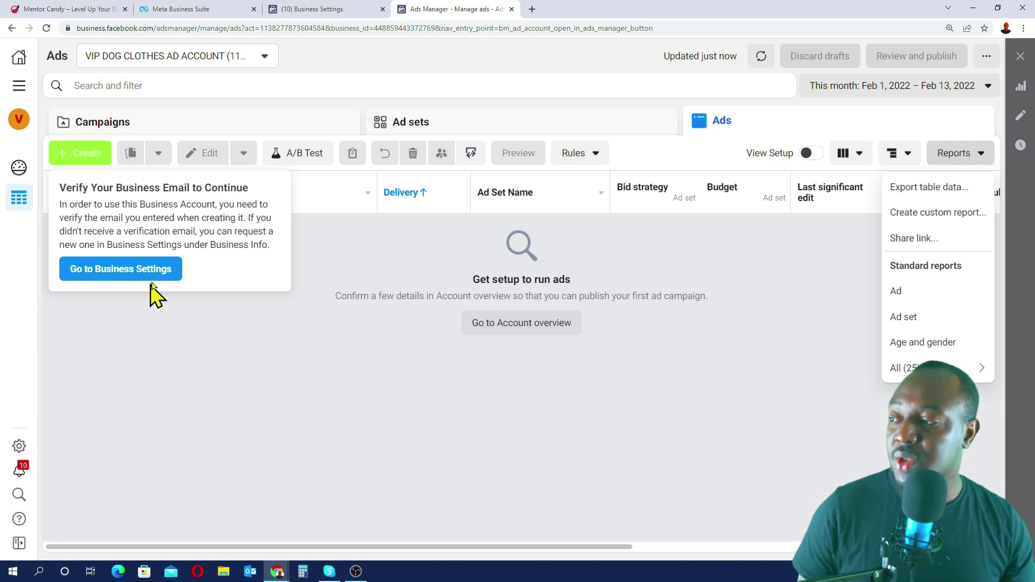
pyautogui.rightClick(120, 273)
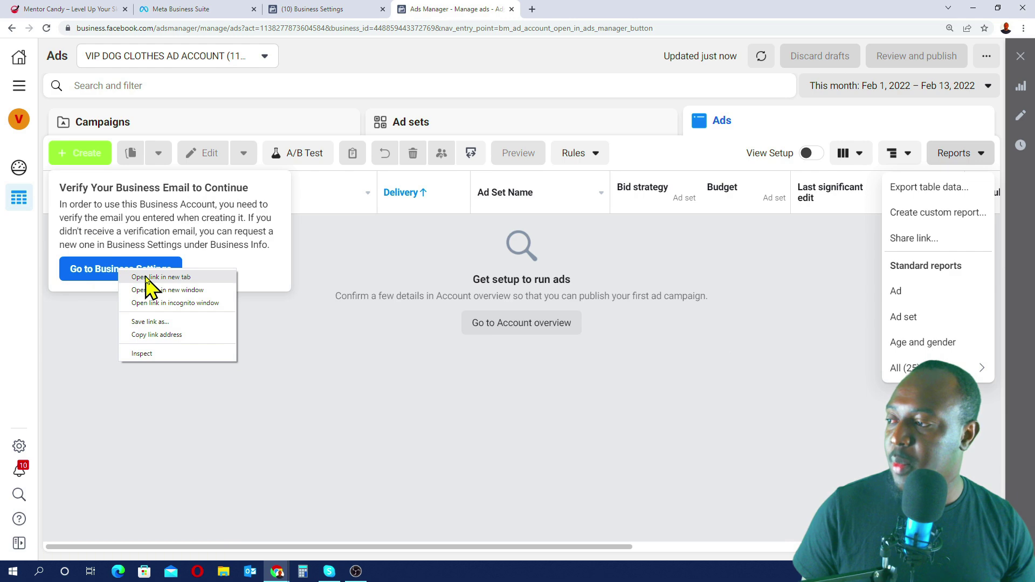
pyautogui.click(145, 277)
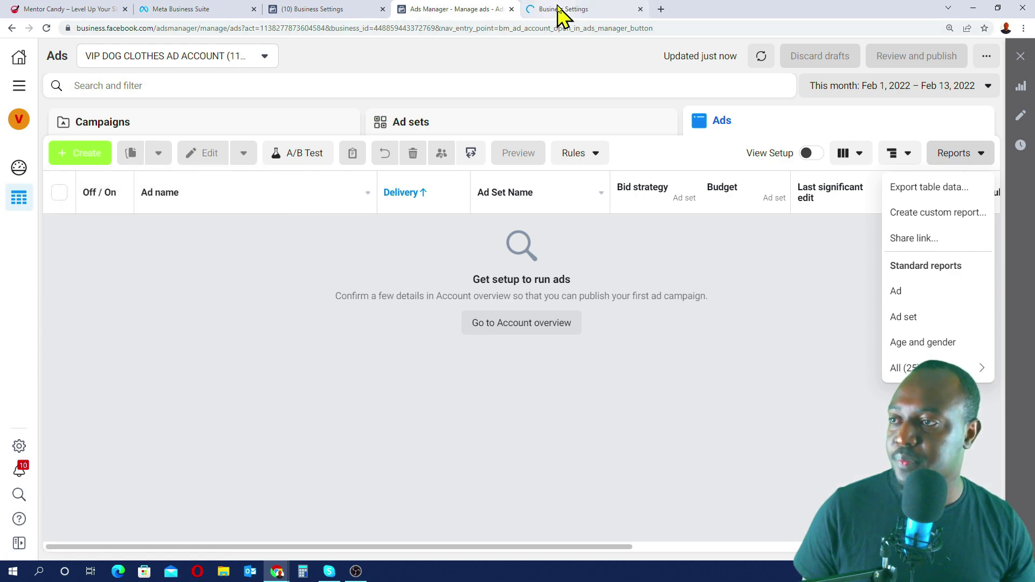
pyautogui.click(561, 10)
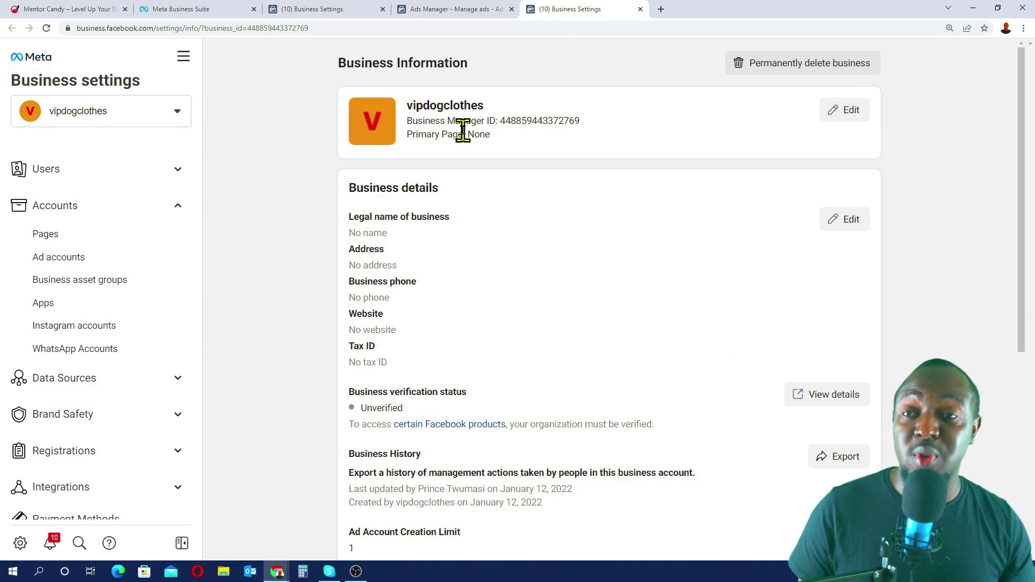
pyautogui.hotkey('ctrl', '+')
pyautogui.scroll(-8, 501, 192)
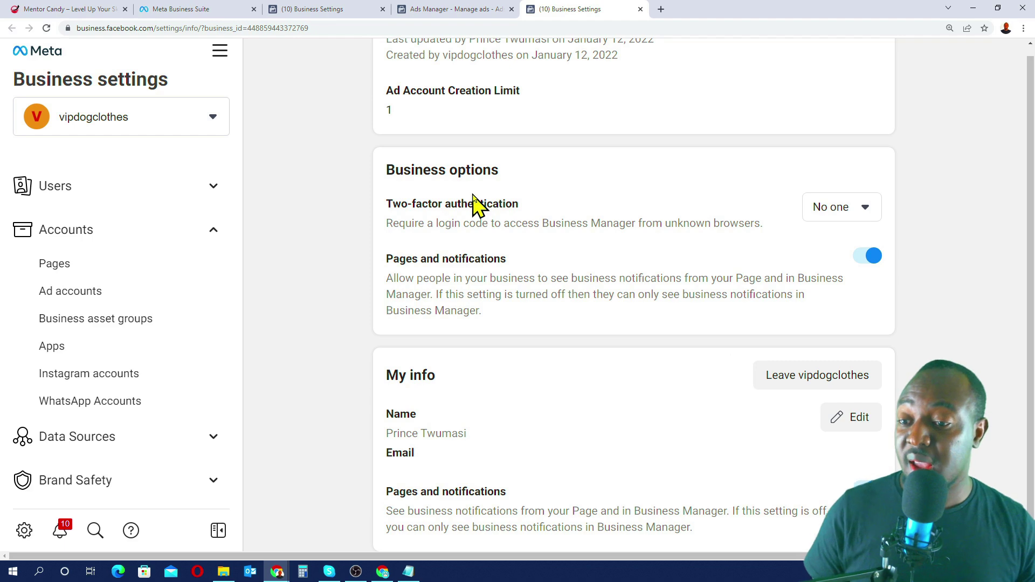
# Step: Open the personal details under My info for editing and enter the business email address
pyautogui.scroll(5, 624, 428)
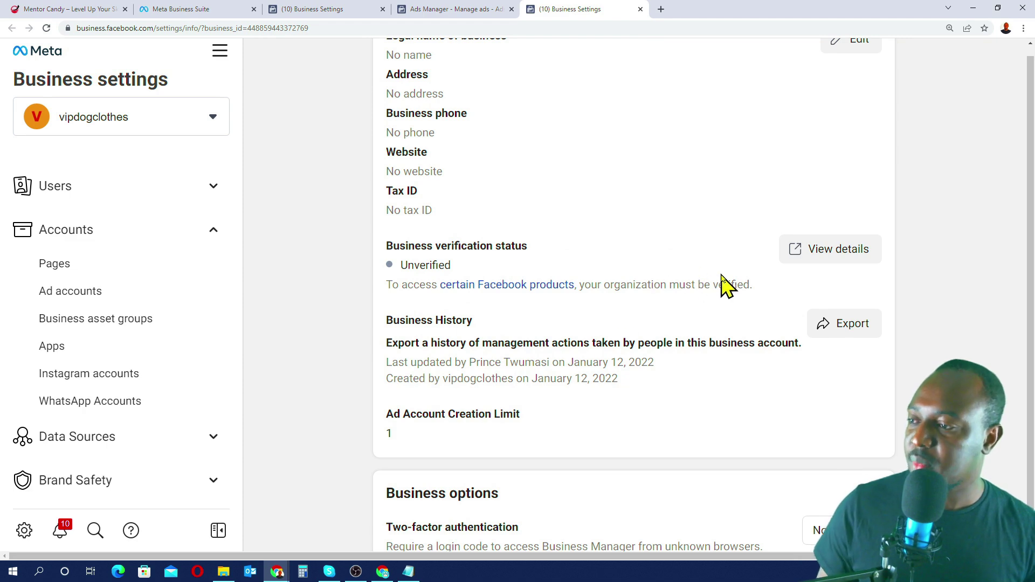
pyautogui.scroll(-5, 647, 330)
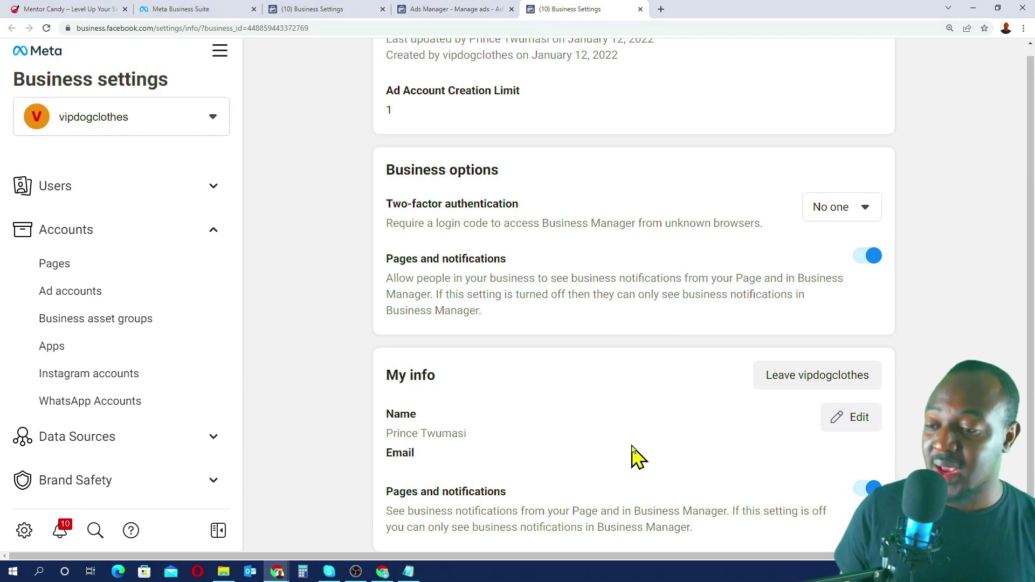
pyautogui.click(854, 419)
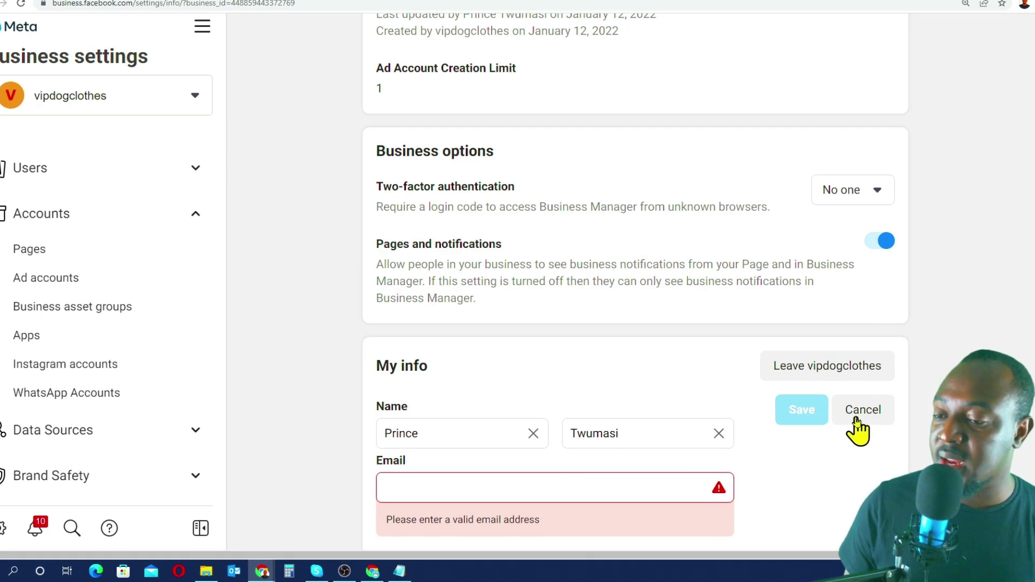
pyautogui.scroll(-2, 558, 478)
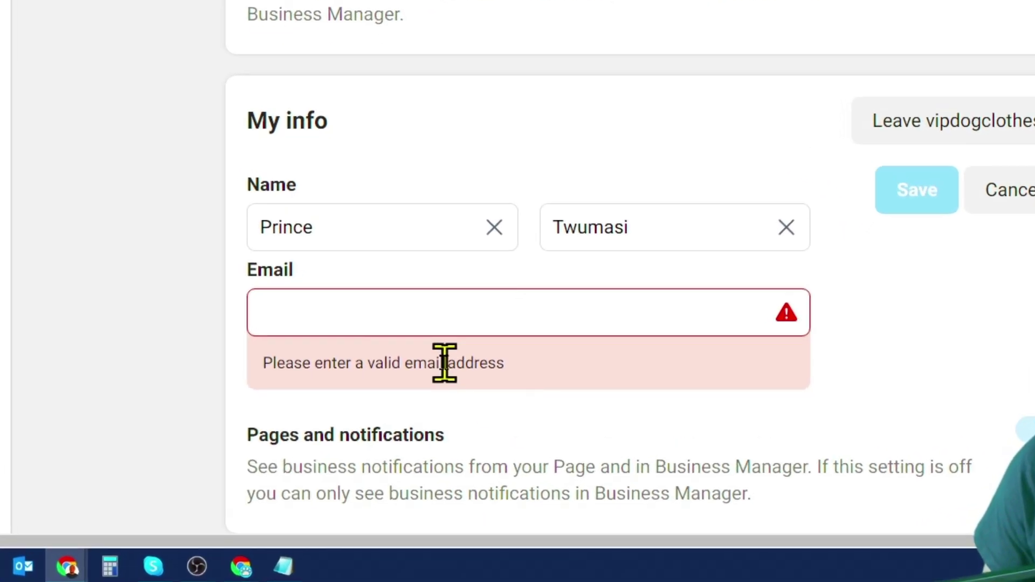
pyautogui.click(363, 287)
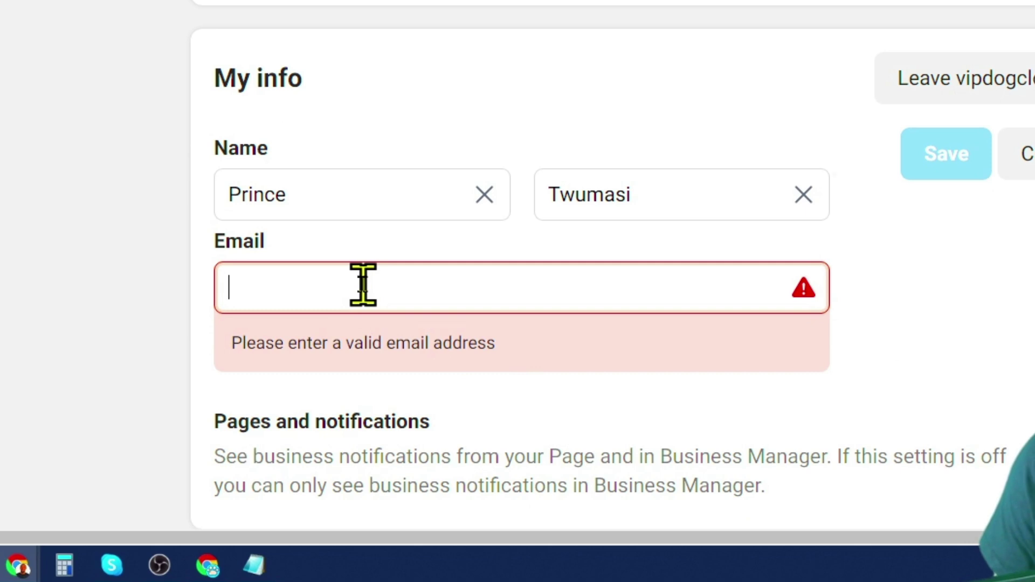
pyautogui.hotkey('ctrl', 'v')
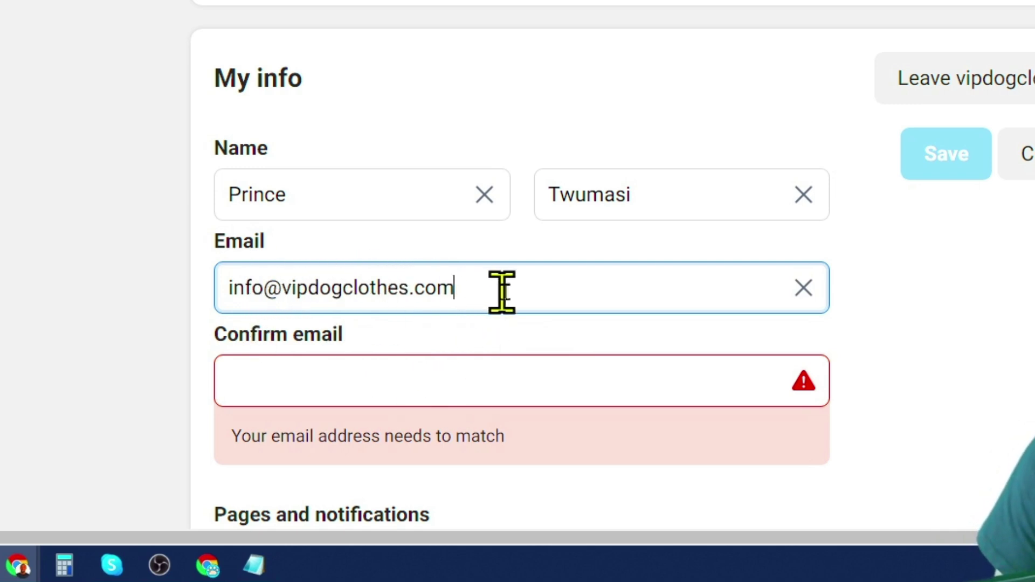
# Step: Repeat the business email address as confirmation, save the details, and check the email entry under My info
pyautogui.click(375, 384)
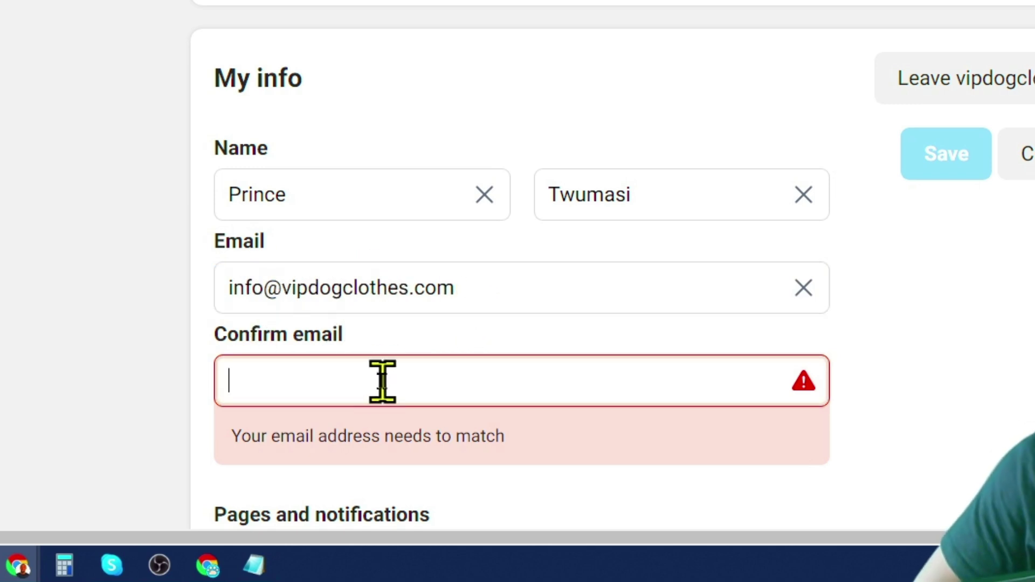
pyautogui.hotkey('ctrl', 'v')
pyautogui.scroll(-1, 378, 380)
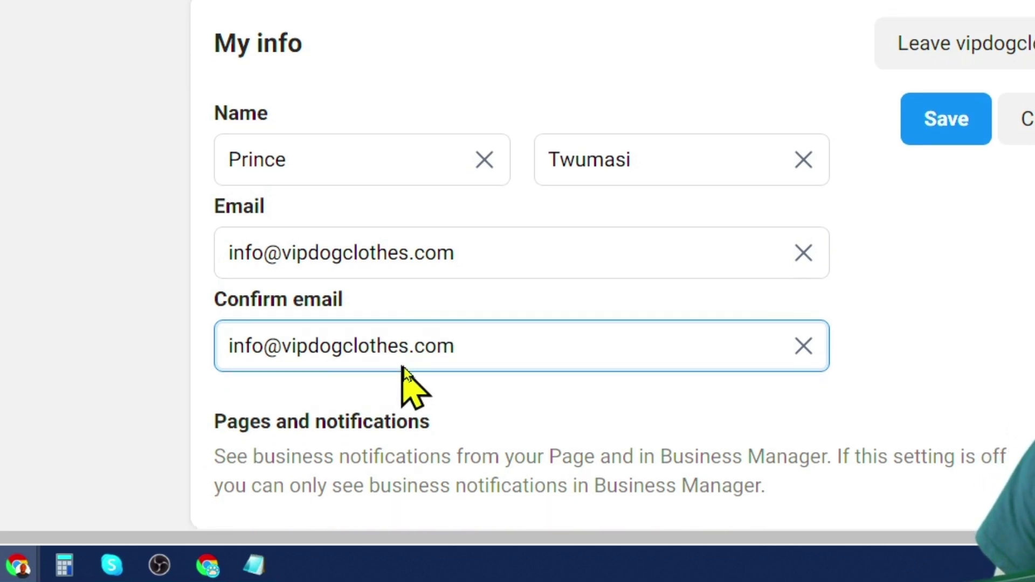
pyautogui.click(952, 132)
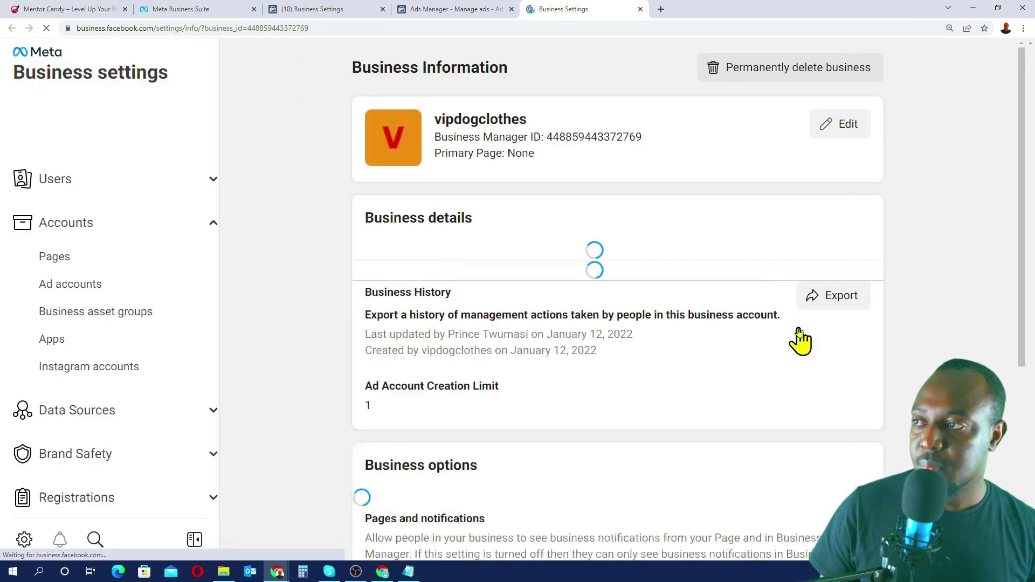
pyautogui.scroll(-5, 700, 395)
pyautogui.scroll(-5, 700, 395)
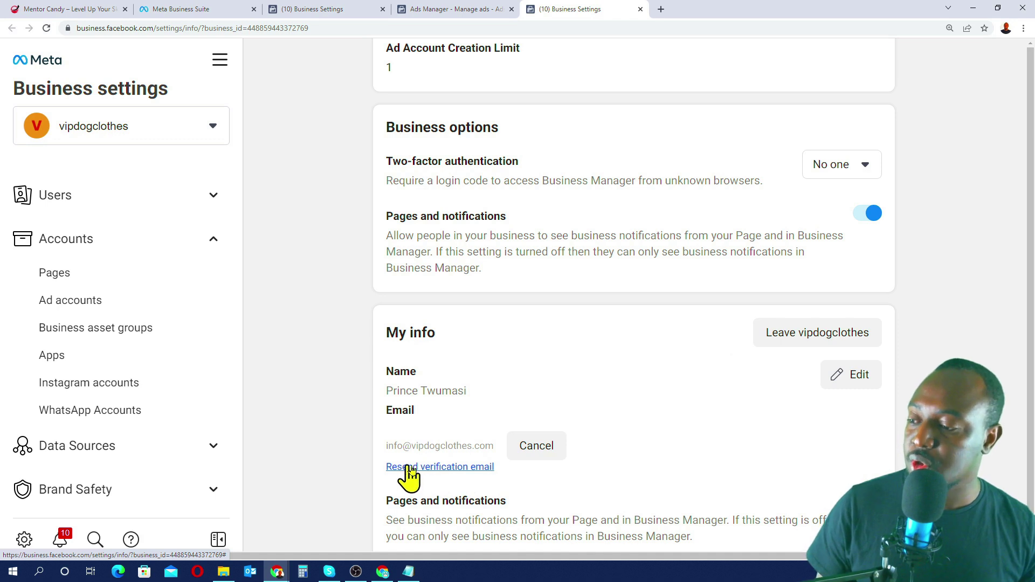
pyautogui.scroll(-1, 441, 459)
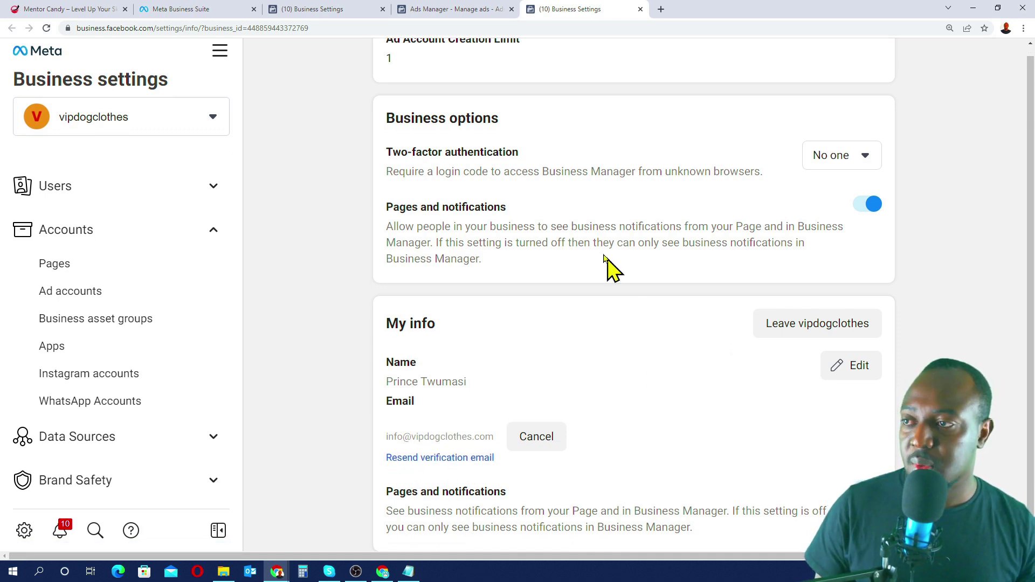
# Step: In the webmail inbox, open Facebook's "Confirm your business email address" message, allow its remote resources and confirm the address
pyautogui.click(662, 9)
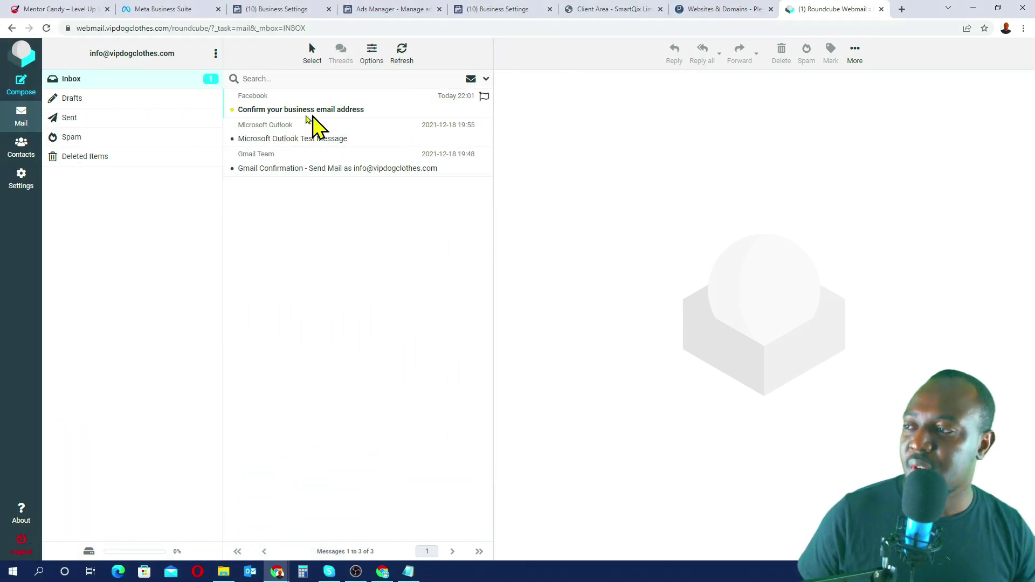
pyautogui.click(286, 113)
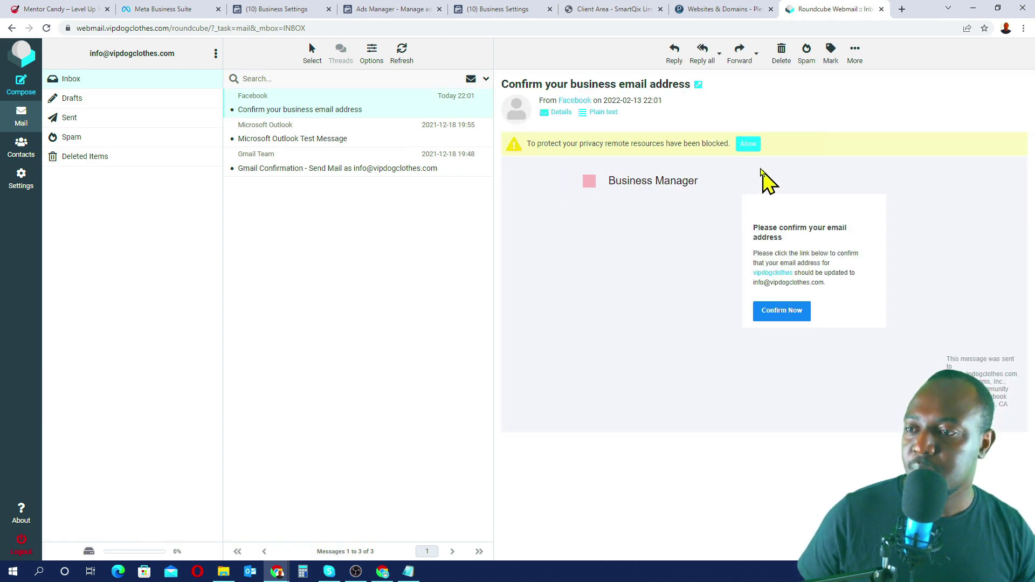
pyautogui.click(748, 144)
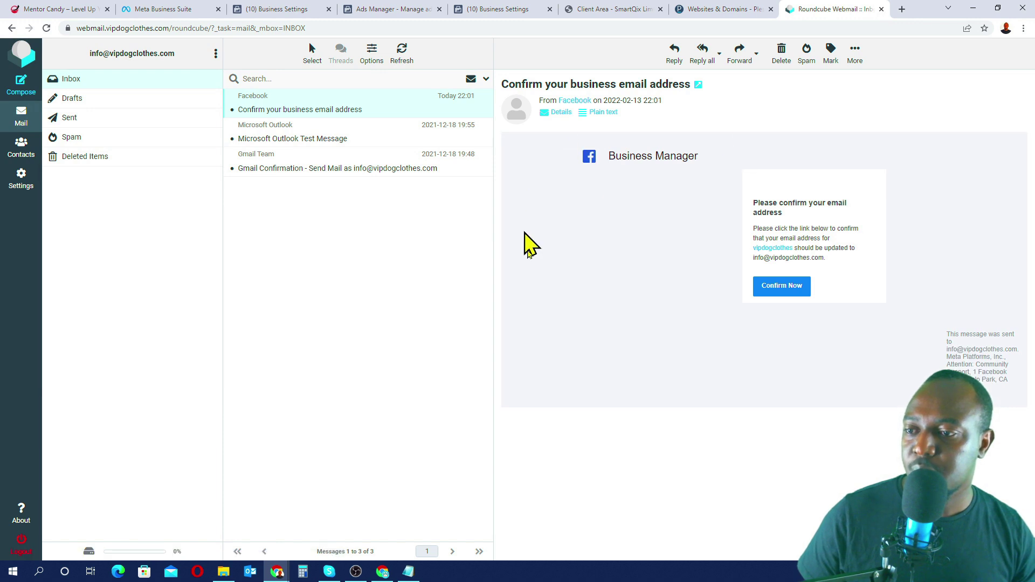
pyautogui.click(783, 291)
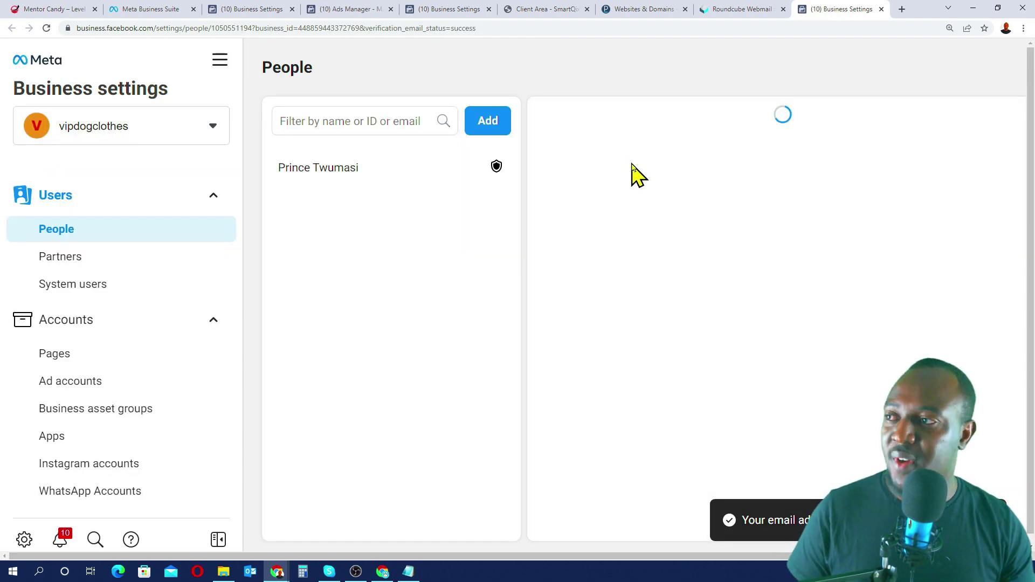
# Step: Return to Ads Manager, dismiss the detailed targeting and Additional information notices, and open the list of all tools
pyautogui.click(345, 9)
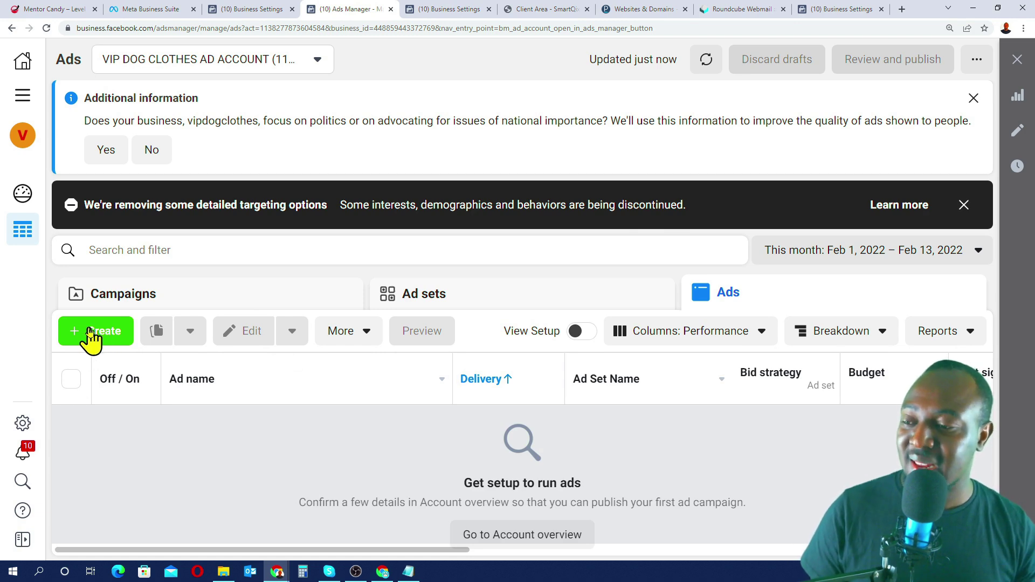
pyautogui.click(964, 205)
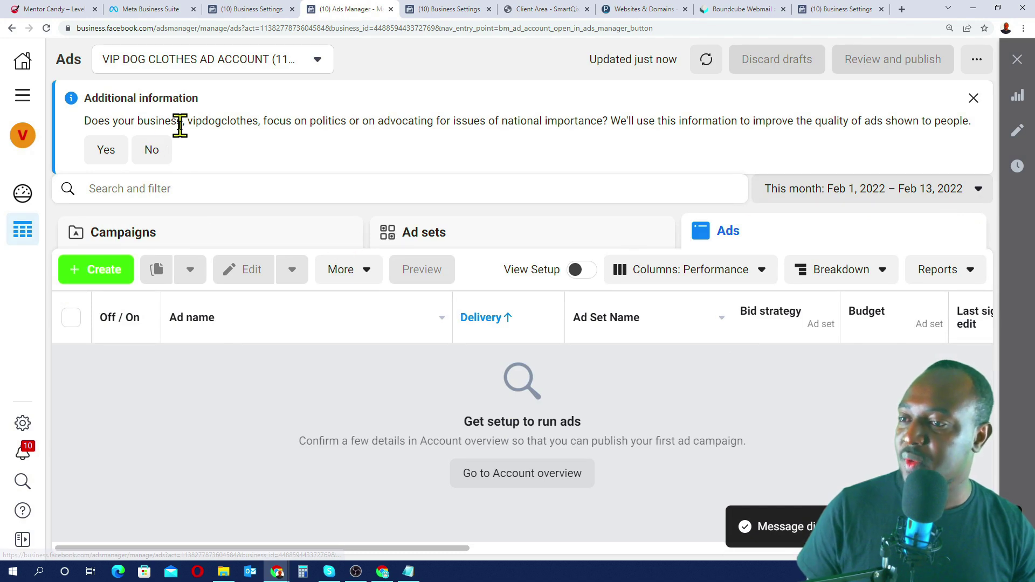
pyautogui.click(973, 99)
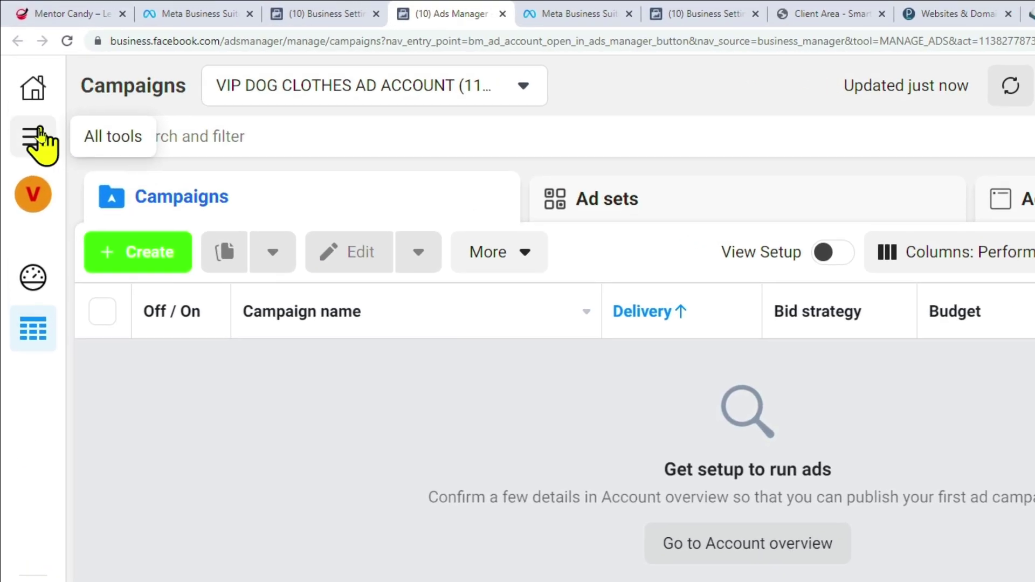
pyautogui.click(34, 138)
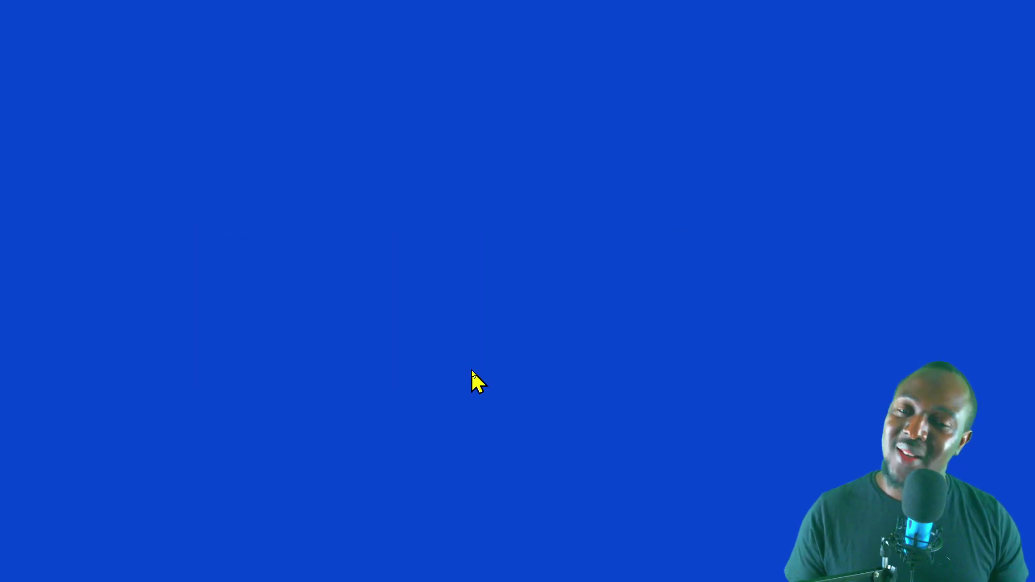
pyautogui.click(471, 368)
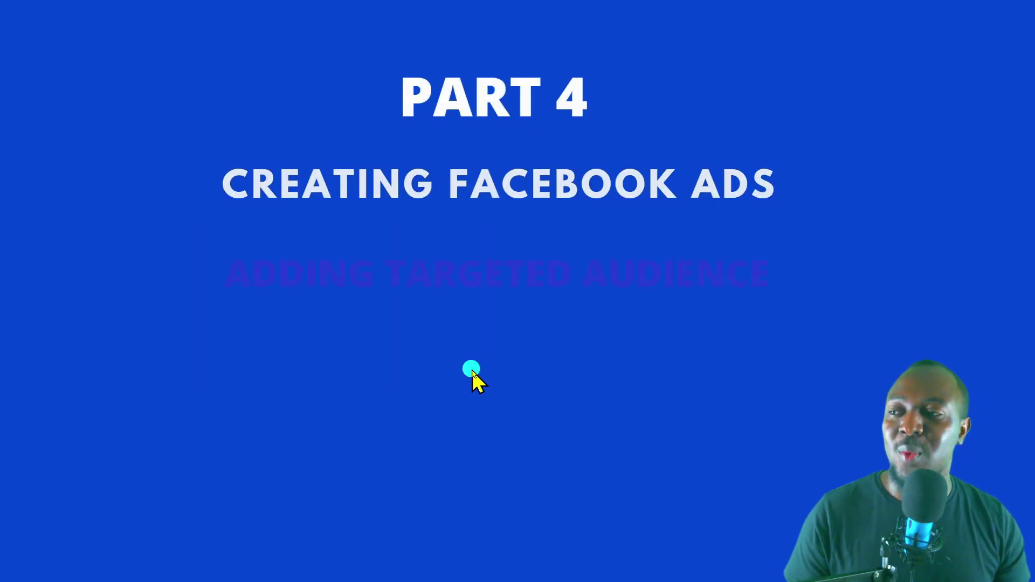